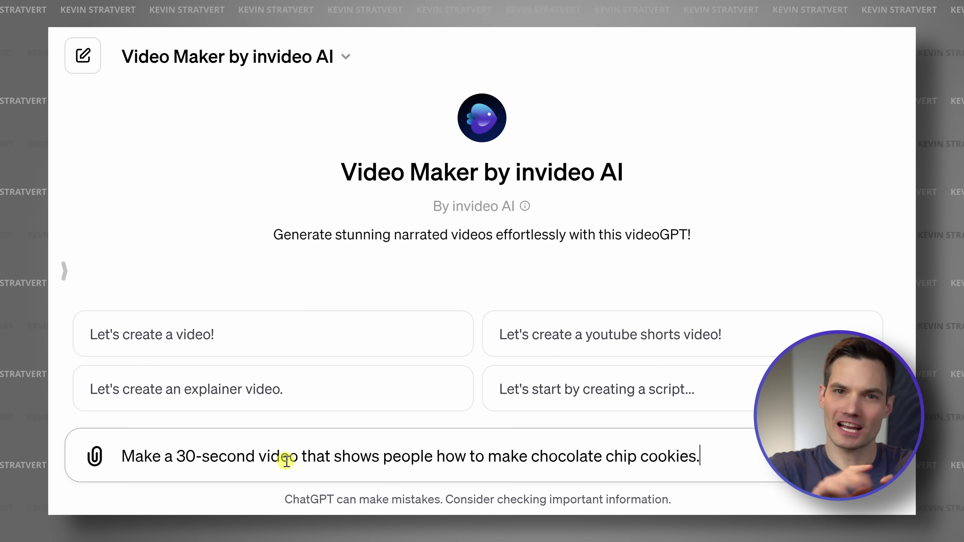
- Send the cookie video request and swap a scene's media for the chocolate chips clip
{"action": "key", "text": "Return"}
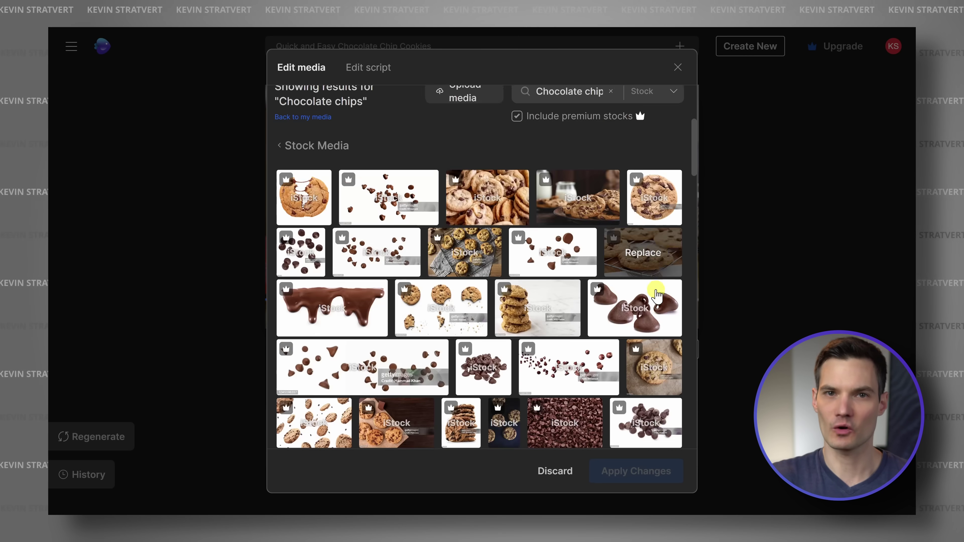
{"action": "scroll", "coordinate": [638, 300], "scroll_direction": "down", "scroll_amount": 5}
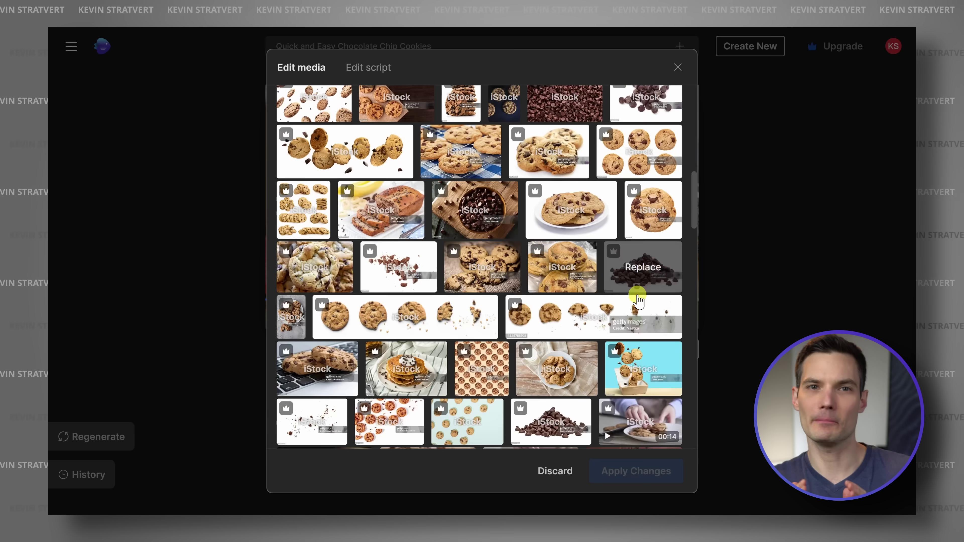
{"action": "scroll", "coordinate": [638, 300], "scroll_direction": "down", "scroll_amount": 5}
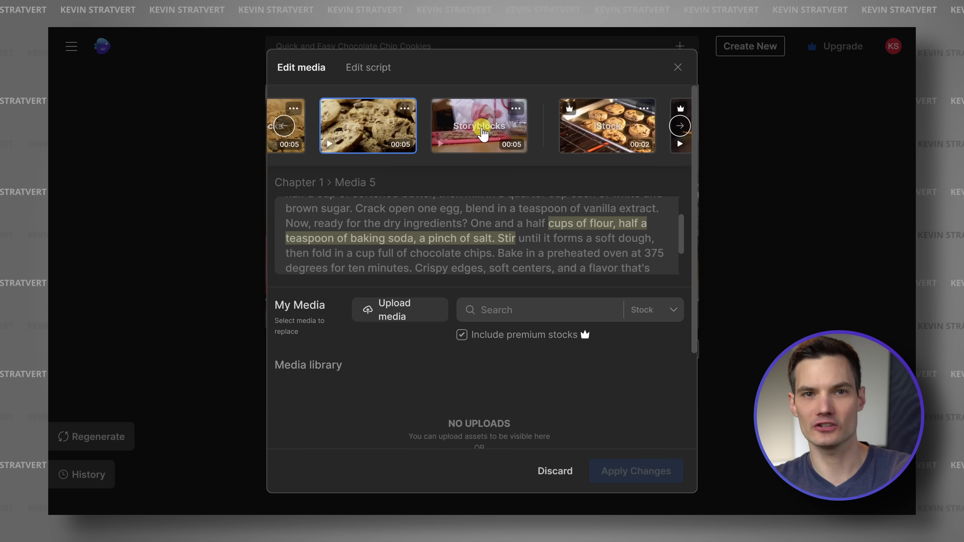
{"action": "left_click", "coordinate": [479, 125]}
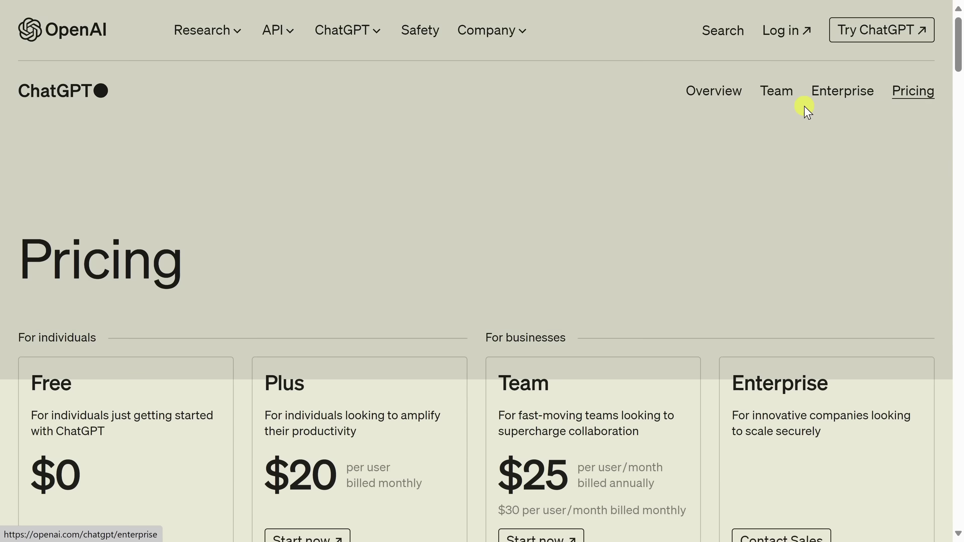
- Scroll down the ChatGPT Pricing page to the Free, Plus, Team and Enterprise plan cards
{"action": "scroll", "coordinate": [775, 199], "scroll_direction": "down", "scroll_amount": 5}
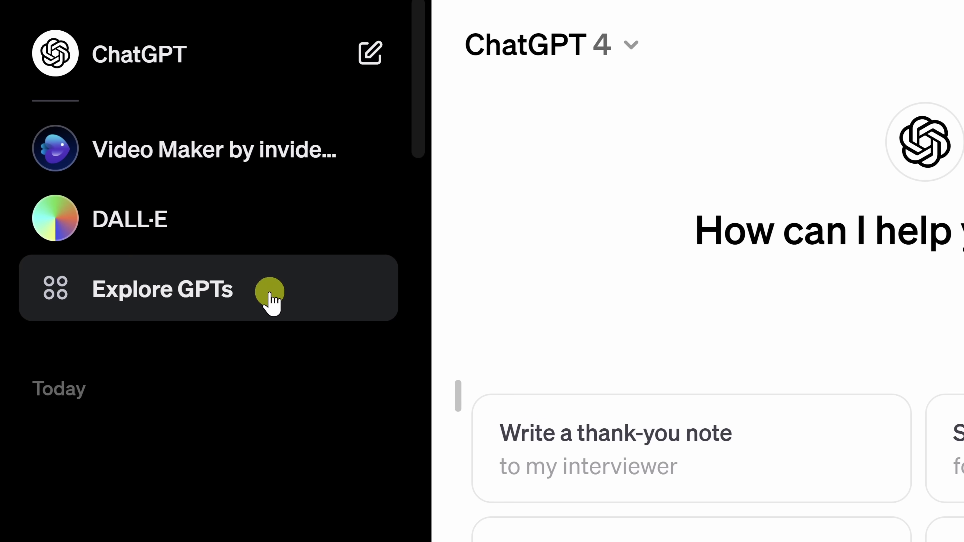
- Go to Explore GPTs from the ChatGPT sidebar
{"action": "left_click", "coordinate": [255, 309]}
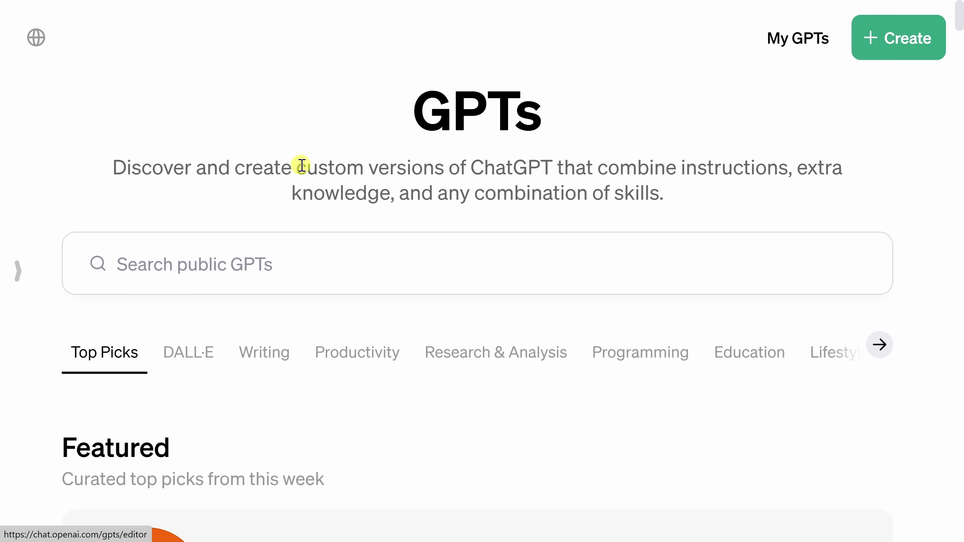
{"action": "scroll", "coordinate": [299, 165], "scroll_direction": "down", "scroll_amount": 10}
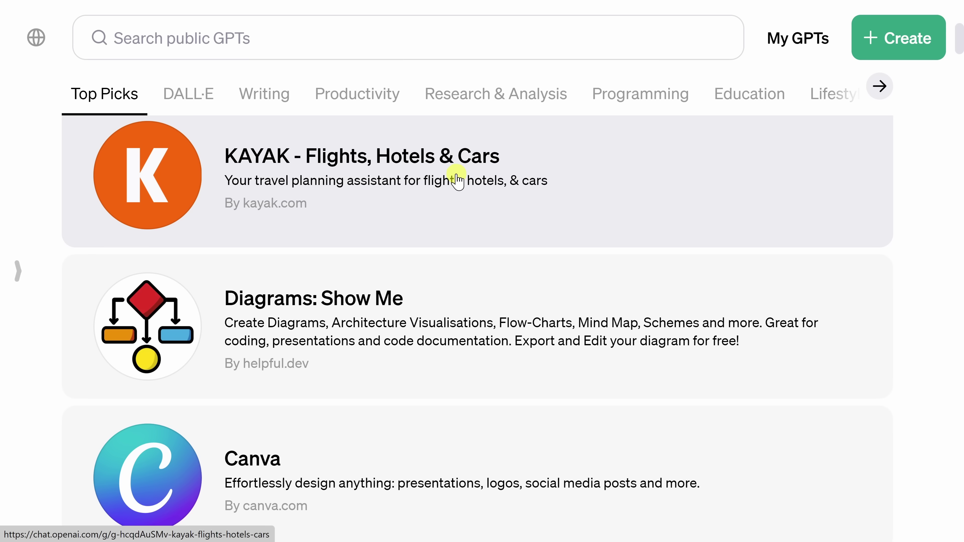
{"action": "scroll", "coordinate": [459, 178], "scroll_direction": "down", "scroll_amount": 5}
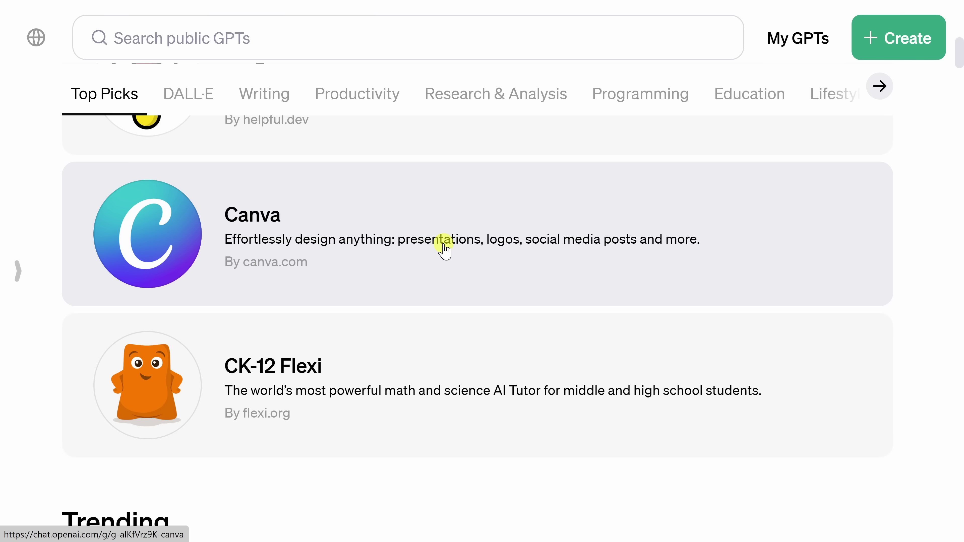
{"action": "scroll", "coordinate": [537, 246], "scroll_direction": "down", "scroll_amount": 2}
{"action": "scroll", "coordinate": [537, 246], "scroll_direction": "down", "scroll_amount": 15}
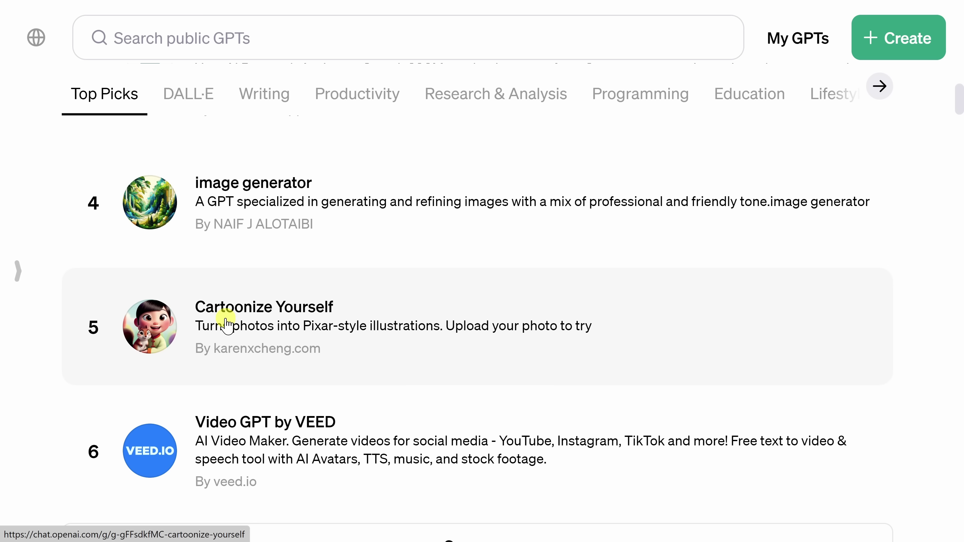
{"action": "scroll", "coordinate": [226, 324], "scroll_direction": "down", "scroll_amount": 15}
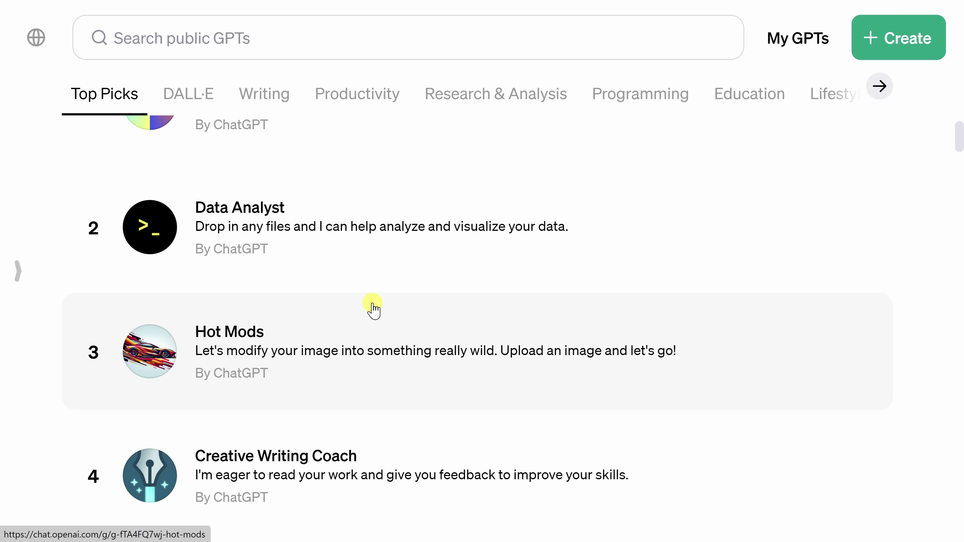
{"action": "scroll", "coordinate": [330, 274], "scroll_direction": "down", "scroll_amount": 2}
{"action": "scroll", "coordinate": [309, 221], "scroll_direction": "up", "scroll_amount": 2}
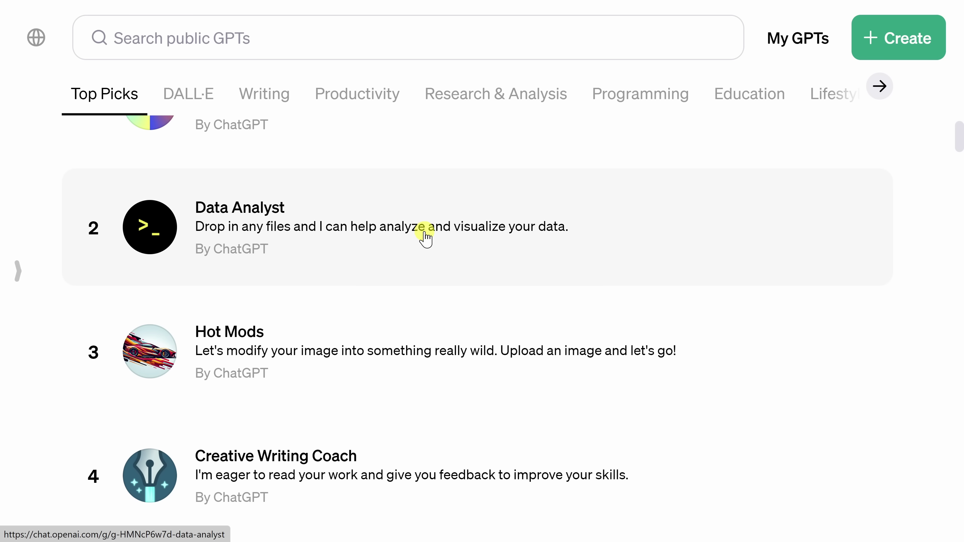
{"action": "scroll", "coordinate": [516, 238], "scroll_direction": "down", "scroll_amount": 9}
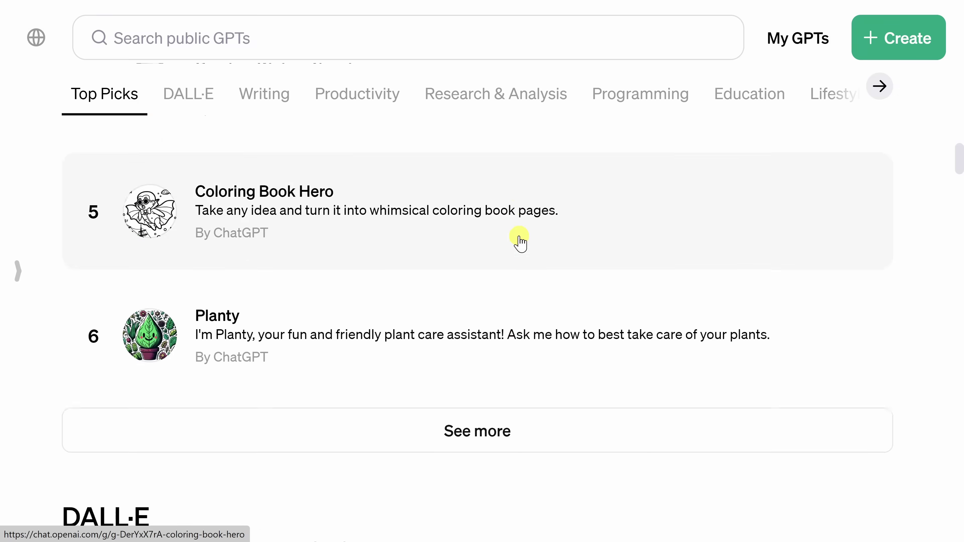
{"action": "scroll", "coordinate": [518, 248], "scroll_direction": "down", "scroll_amount": 15}
{"action": "scroll", "coordinate": [516, 263], "scroll_direction": "up", "scroll_amount": 16}
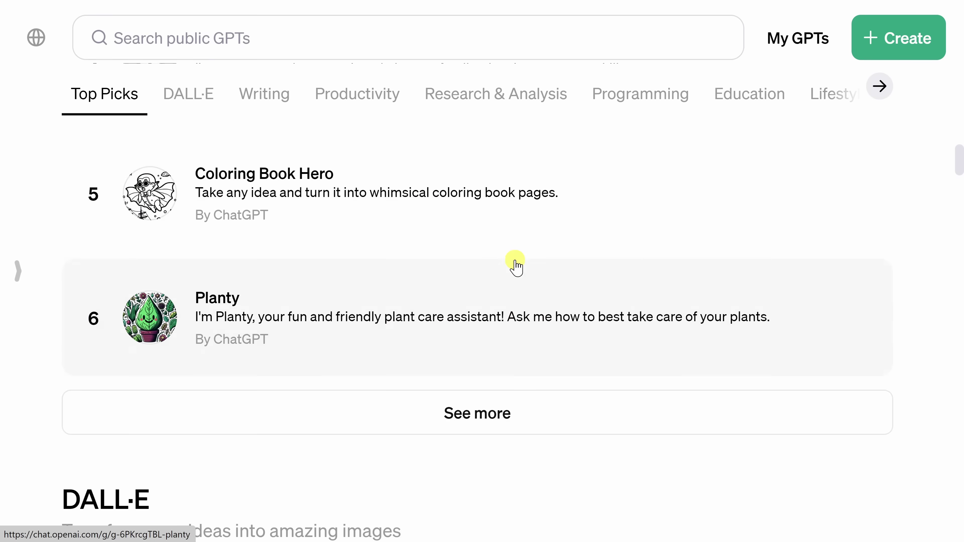
{"action": "scroll", "coordinate": [516, 266], "scroll_direction": "up", "scroll_amount": 20}
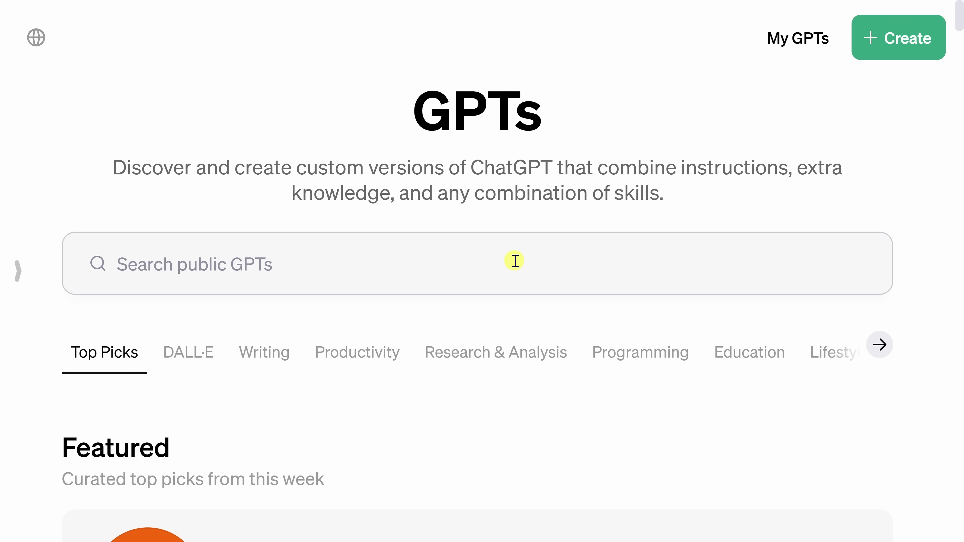
- Search public GPTs for 'invideo' and start a chat with Video Maker by invideo AI
{"action": "left_click", "coordinate": [382, 268]}
{"action": "type", "text": "i"}
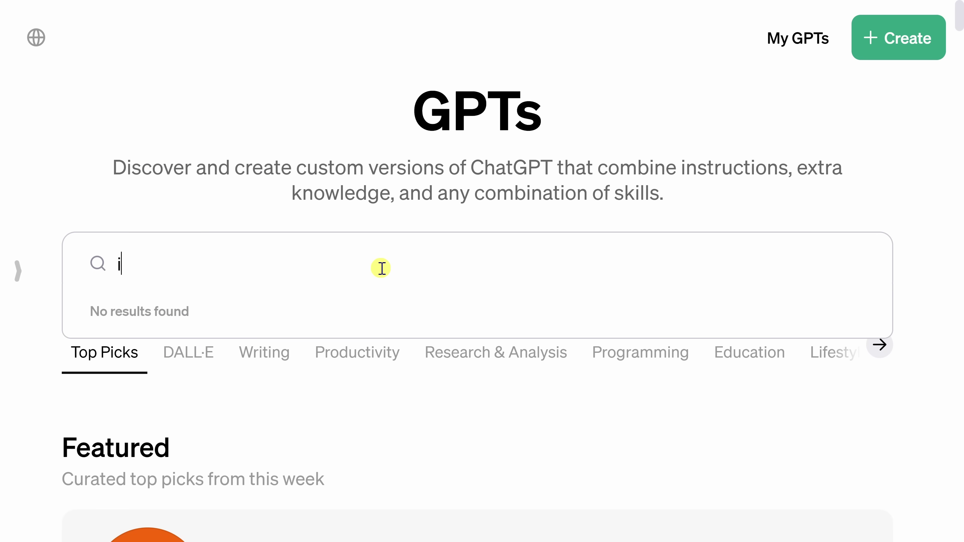
{"action": "type", "text": "nvideo"}
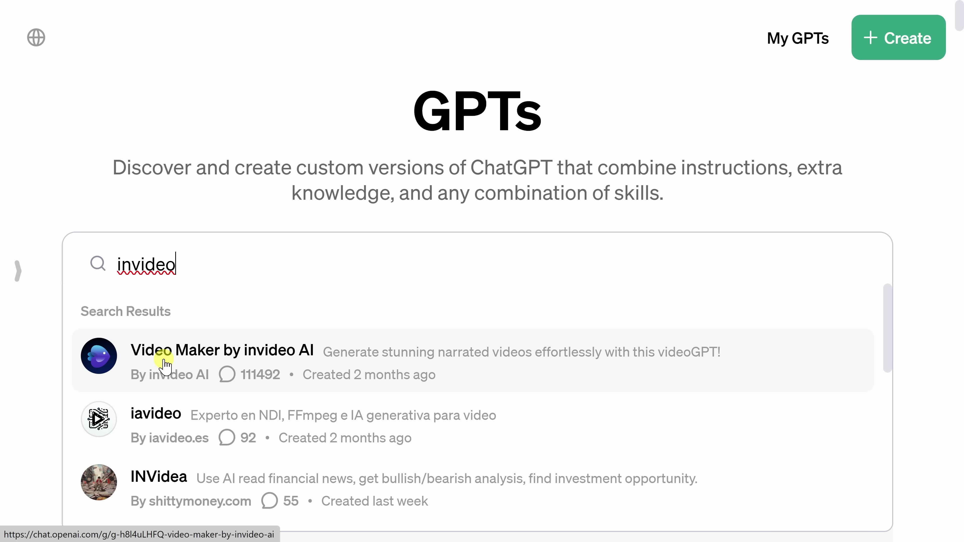
{"action": "left_click", "coordinate": [329, 365]}
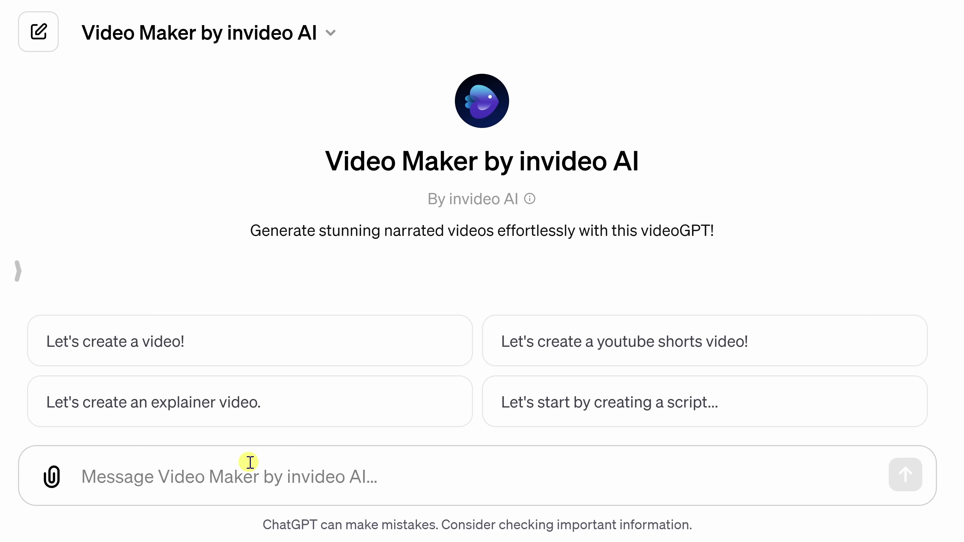
{"action": "left_click", "coordinate": [224, 480]}
- Send the 30-second chocolate chip cookie prompt, confirm the invideo connection, and open the resulting video
{"action": "type", "text": "Make a 30-second video that shows people how to make chocolate chip cookies."}
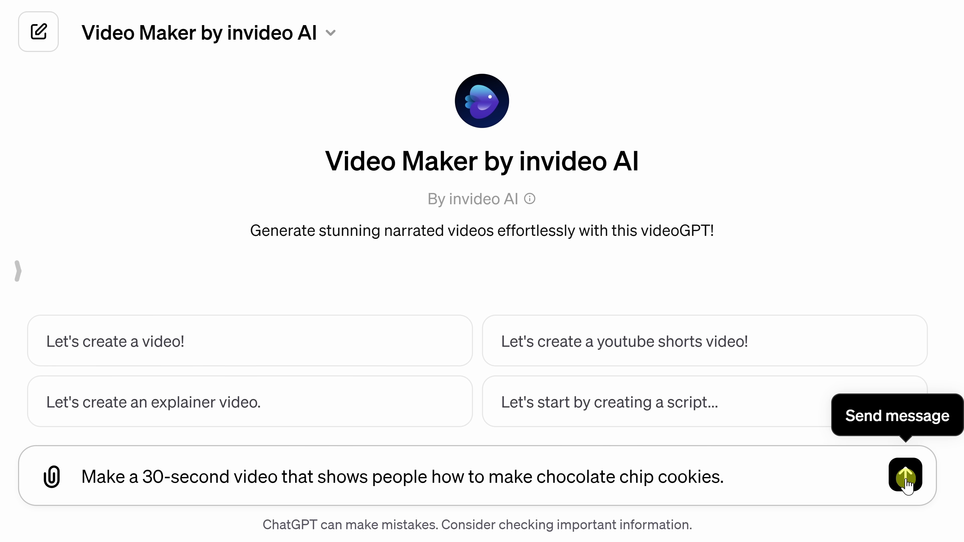
{"action": "left_click", "coordinate": [906, 483]}
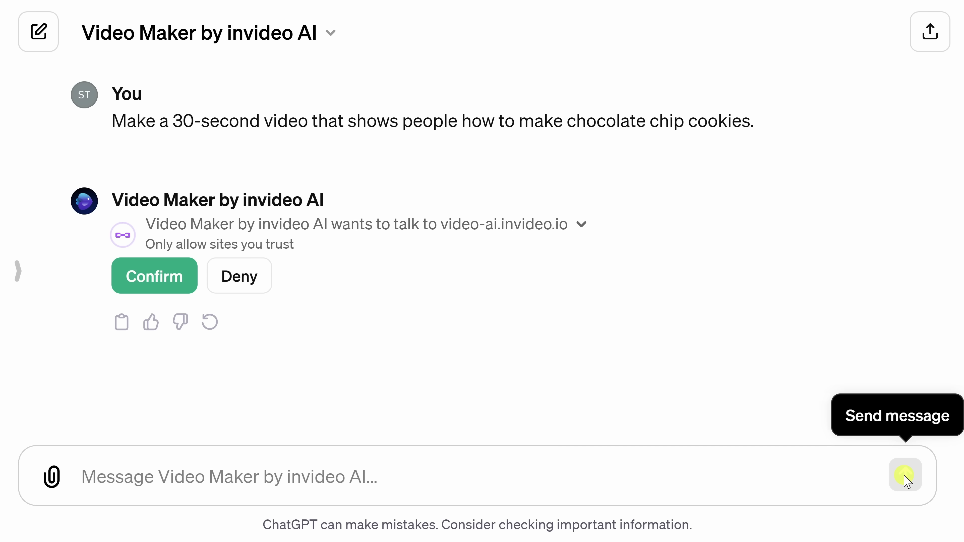
{"action": "left_click", "coordinate": [156, 287]}
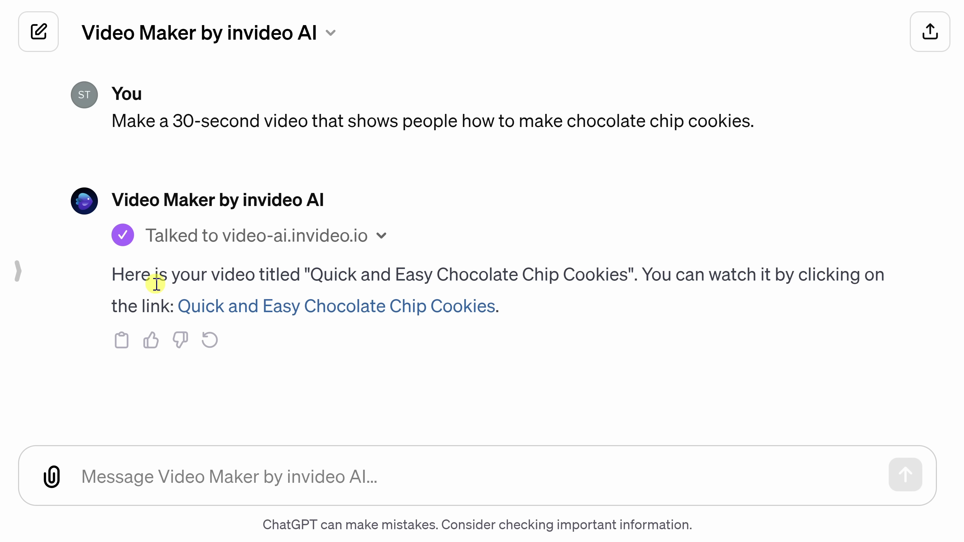
{"action": "left_click", "coordinate": [287, 308]}
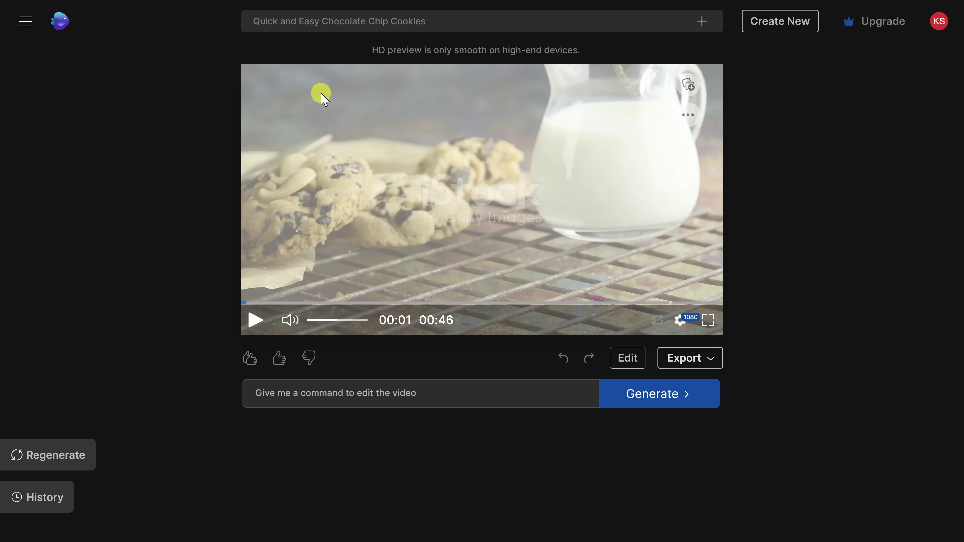
{"action": "left_click", "coordinate": [254, 320]}
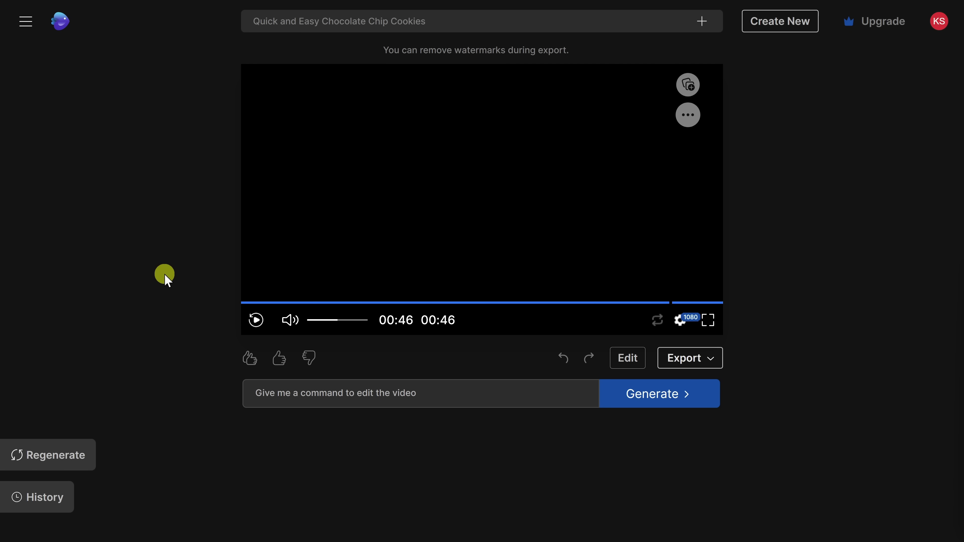
{"action": "left_click", "coordinate": [501, 303]}
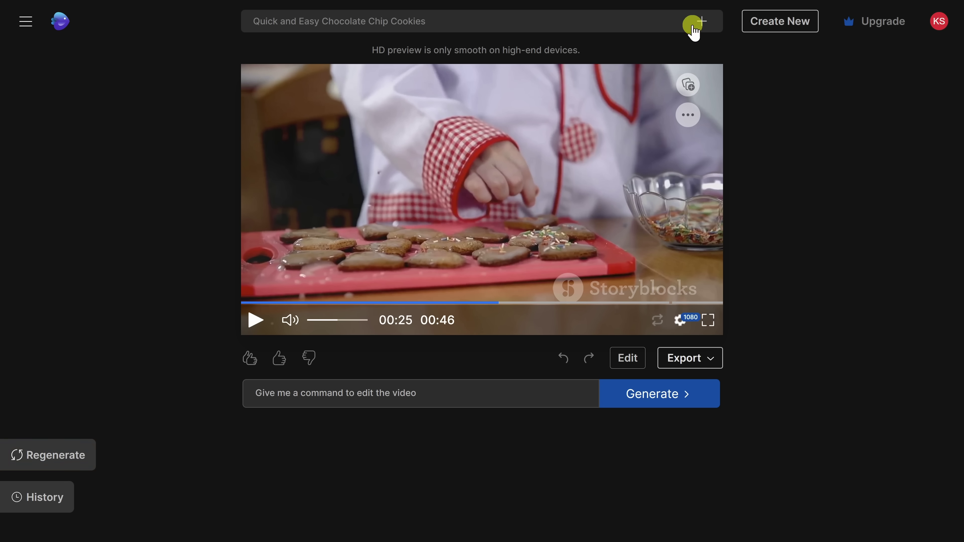
{"action": "left_click", "coordinate": [703, 21]}
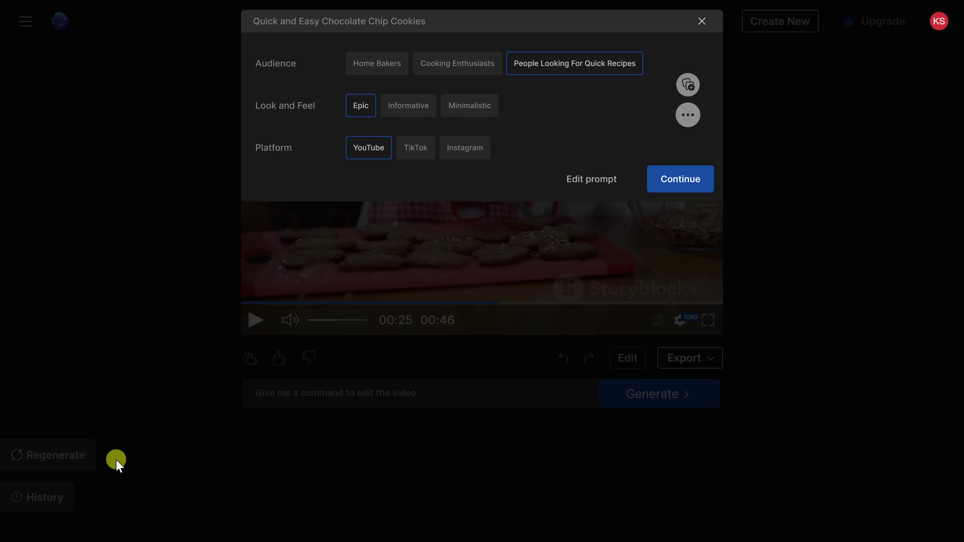
- Dismiss the Audience, Look and Feel and Platform prompt panel on the cookie video
{"action": "left_click", "coordinate": [599, 180]}
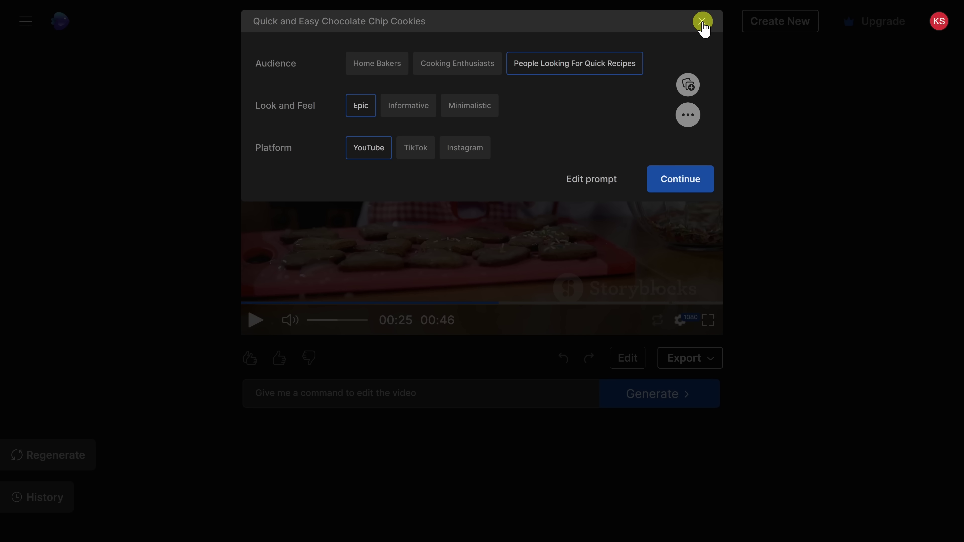
{"action": "left_click", "coordinate": [702, 22]}
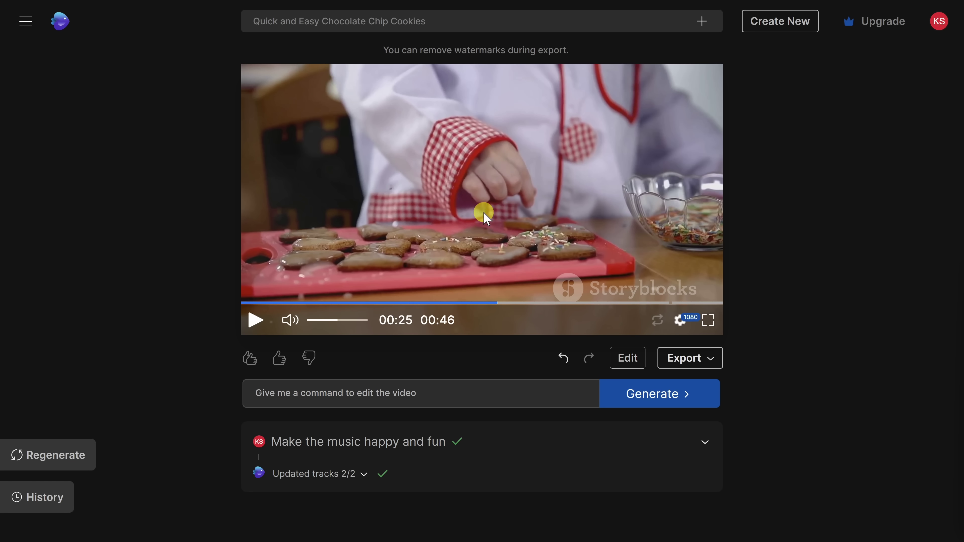
- Enter 'Make the music happy and fun' as the edit command
{"action": "left_click", "coordinate": [443, 391]}
{"action": "type", "text": "Make the music happy and fun"}
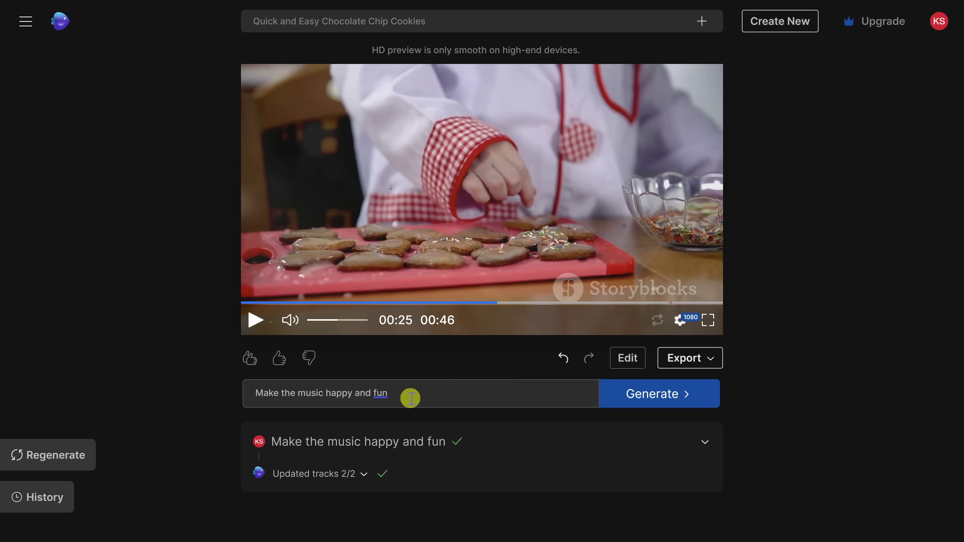
- Regenerate with the happy-and-fun music request and preview the video's first few seconds
{"action": "left_click", "coordinate": [671, 399]}
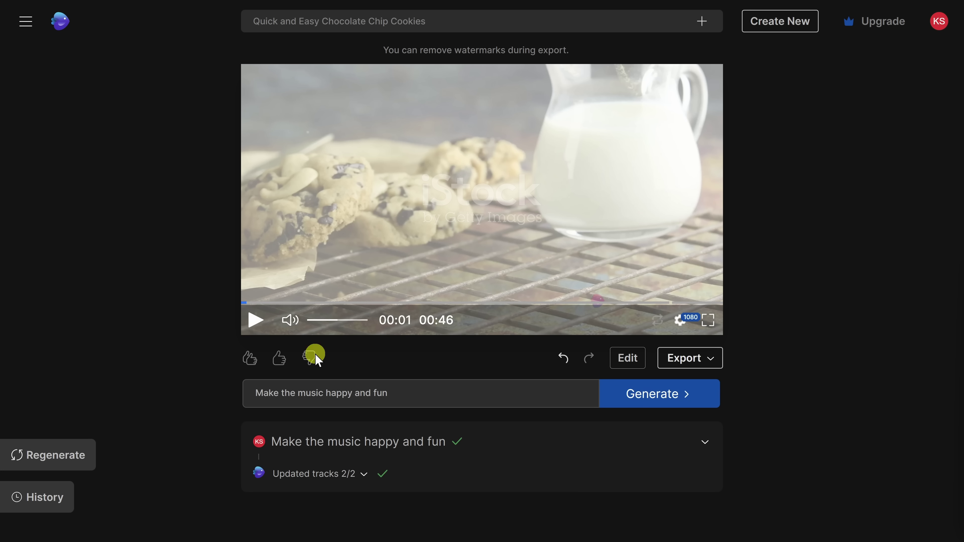
{"action": "left_click", "coordinate": [255, 321]}
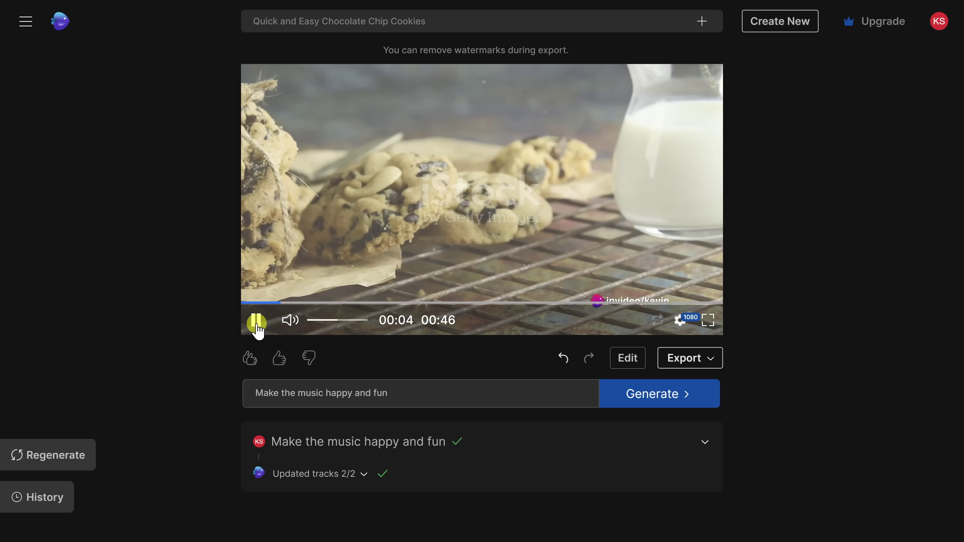
{"action": "left_click", "coordinate": [256, 322]}
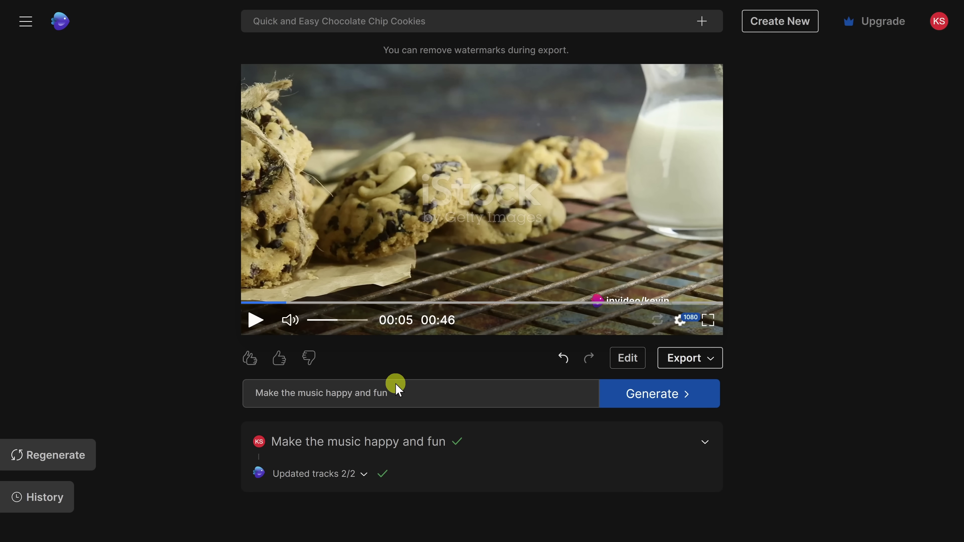
{"action": "left_click", "coordinate": [391, 393]}
- Apply 'Change the voice to an energetic female', preview the new voice, and scrub to 00:24
{"action": "key", "text": "ctrl+a"}
{"action": "type", "text": "Change the voice to an energetic female"}
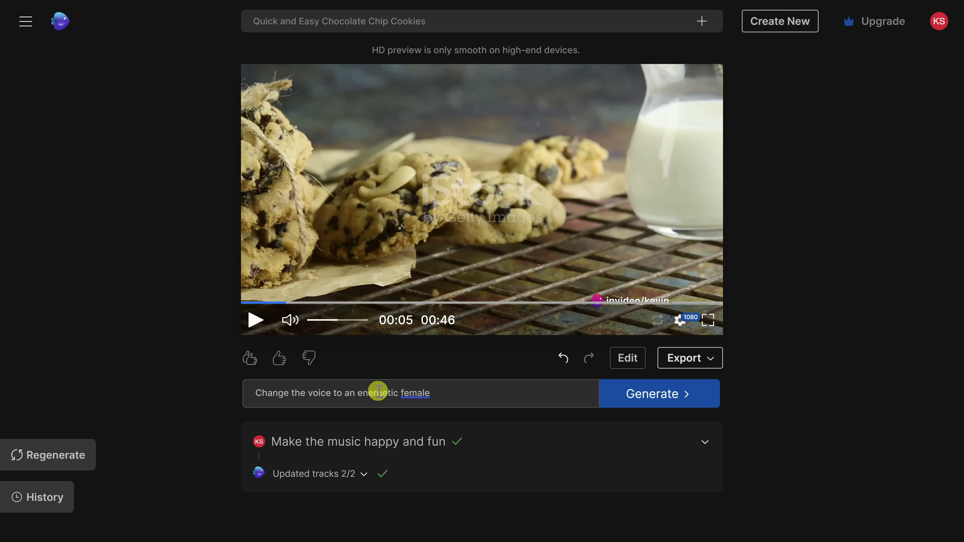
{"action": "left_click", "coordinate": [659, 404]}
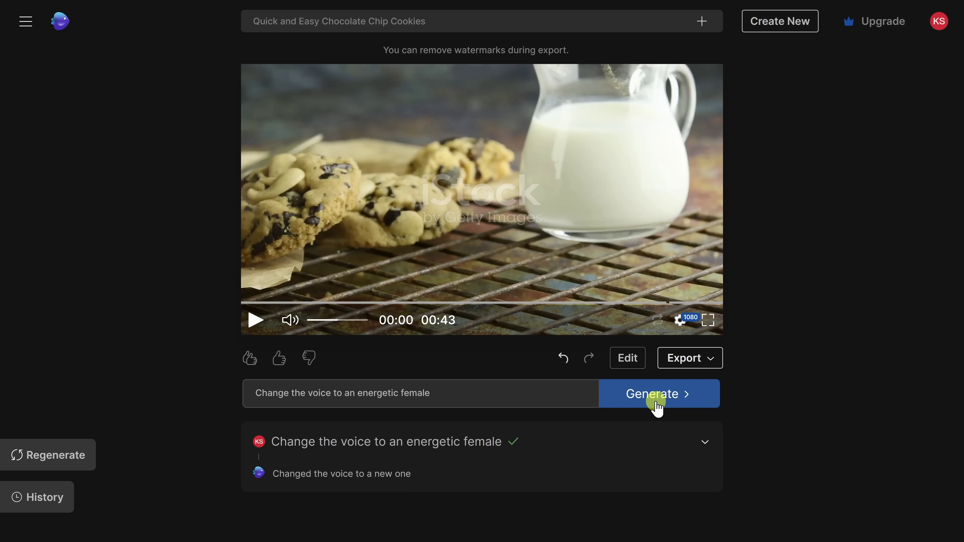
{"action": "left_click", "coordinate": [256, 322]}
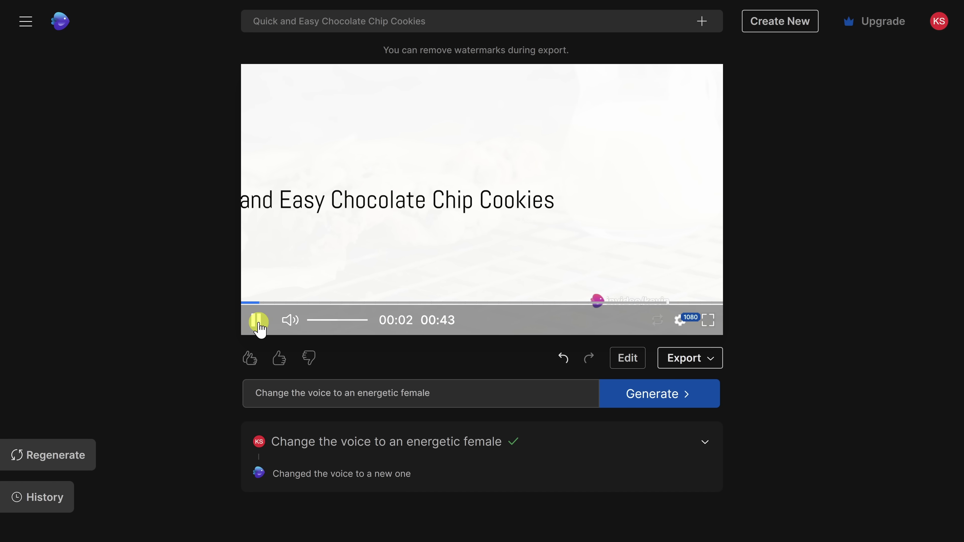
{"action": "left_click", "coordinate": [259, 321]}
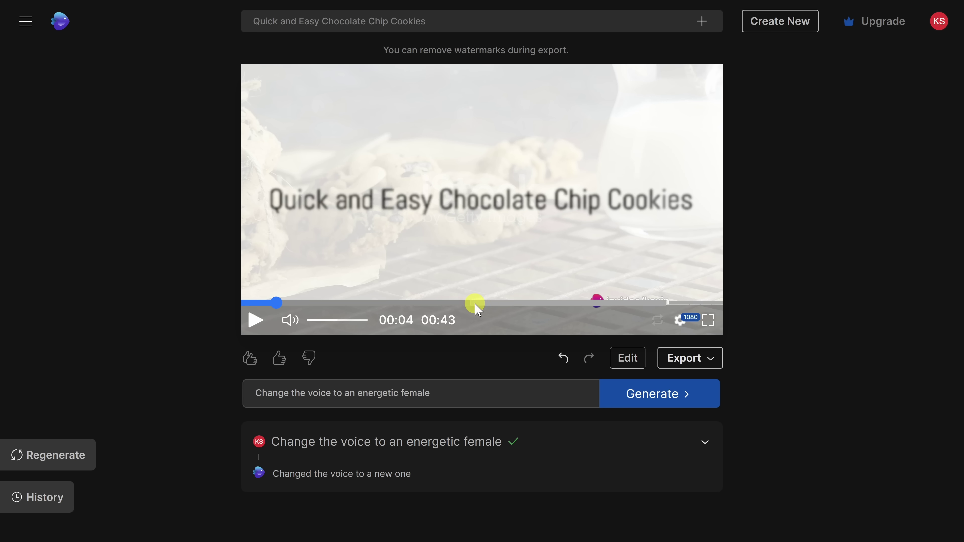
{"action": "left_click_drag", "start_coordinate": [484, 303], "coordinate": [505, 304]}
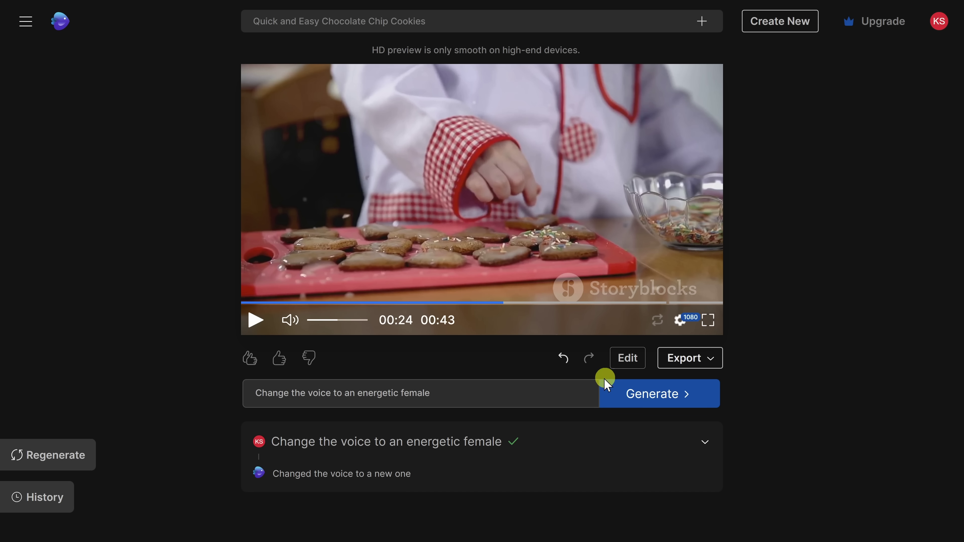
- Open the Edit media panel on Chapter 1's Media 6 clip
{"action": "left_click", "coordinate": [627, 359]}
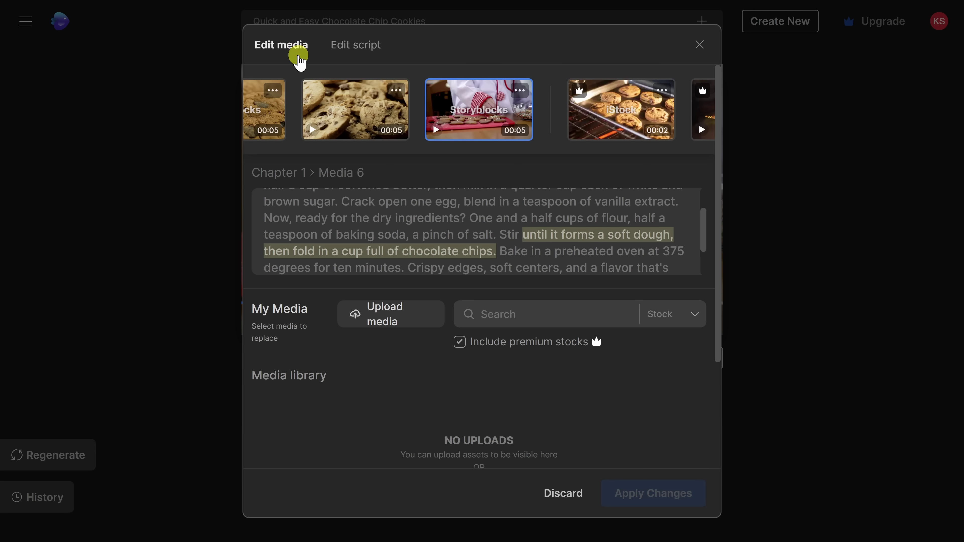
- Compare Chapter 1's clips and select Media 6, the Storyblocks clip for the chocolate chips line
{"action": "left_click", "coordinate": [338, 103]}
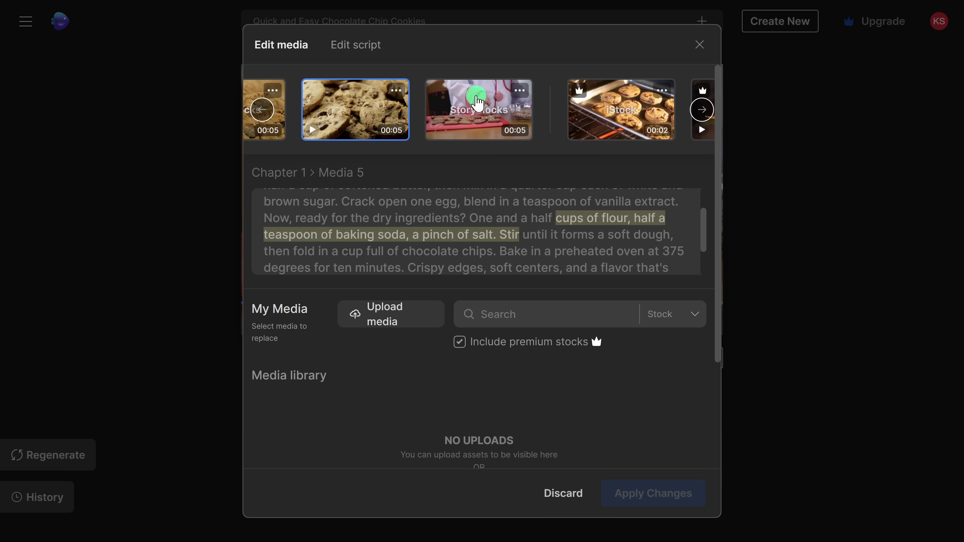
{"action": "left_click", "coordinate": [478, 102]}
{"action": "left_click", "coordinate": [626, 102]}
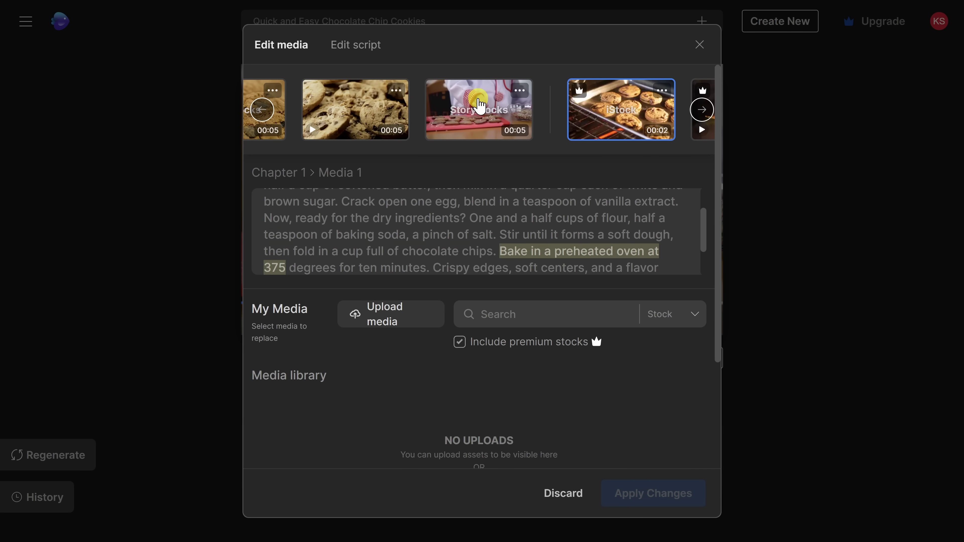
{"action": "left_click", "coordinate": [478, 103]}
{"action": "left_click", "coordinate": [339, 104]}
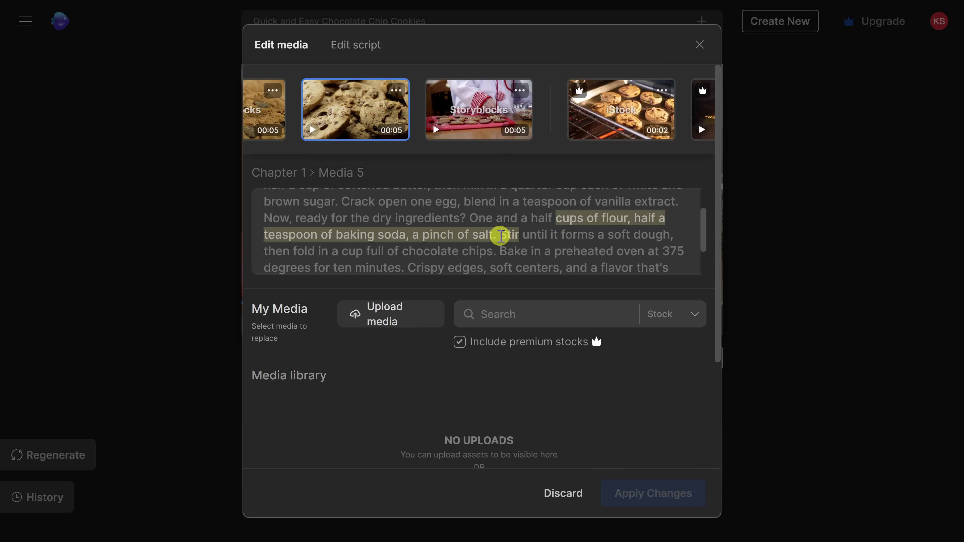
{"action": "left_click", "coordinate": [482, 114]}
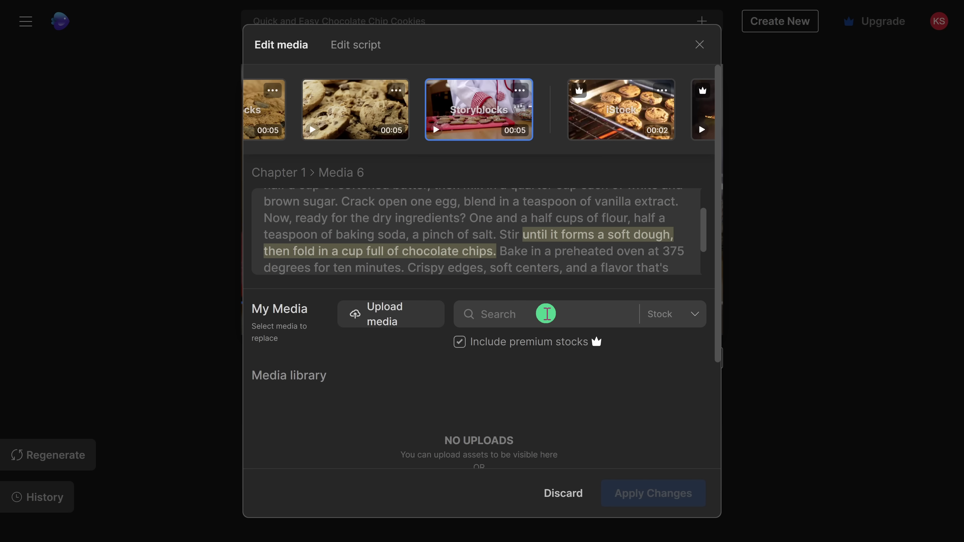
- Replace Media 6 with an iStock clip found by searching 'Chocolate chips', and apply the change
{"action": "left_click", "coordinate": [546, 314]}
{"action": "type", "text": "Chocolate chips"}
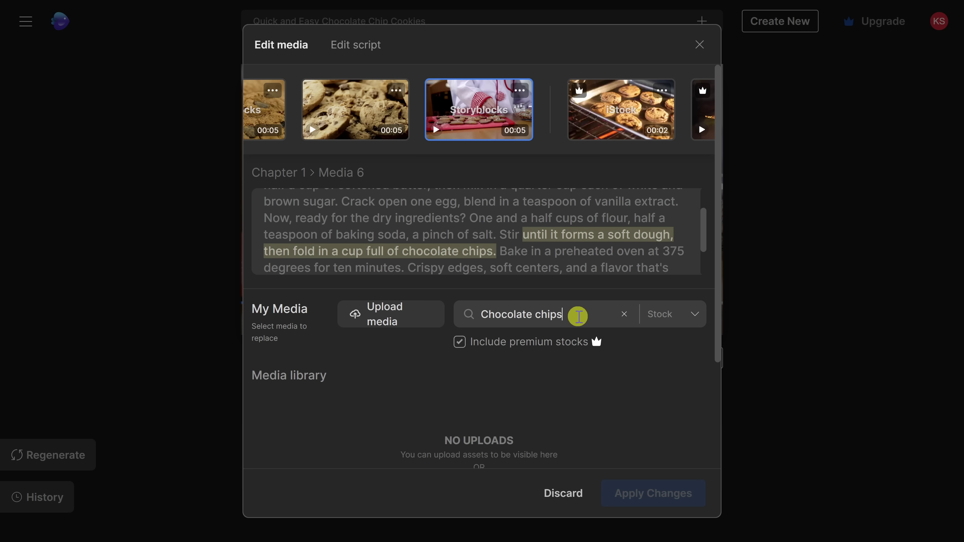
{"action": "key", "text": "Return"}
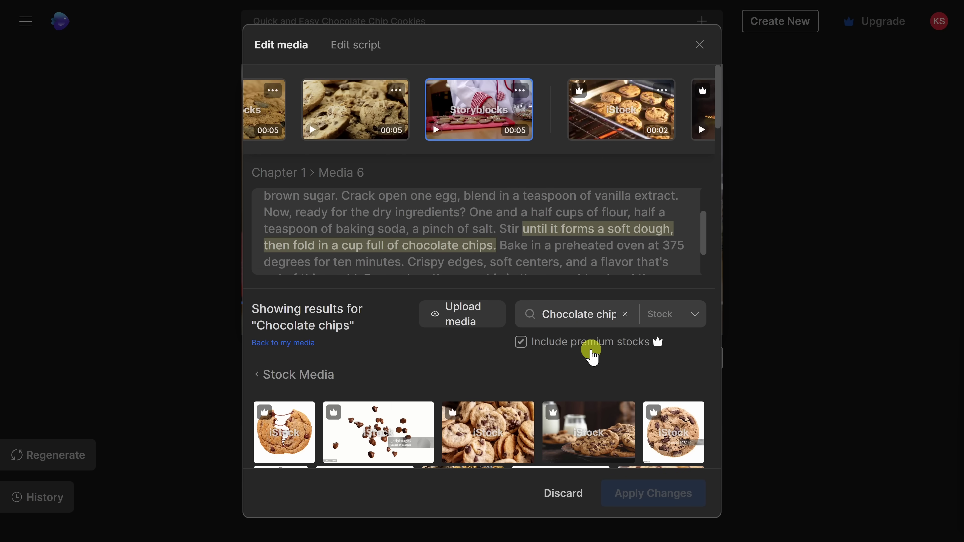
{"action": "scroll", "coordinate": [594, 361], "scroll_direction": "down", "scroll_amount": 5}
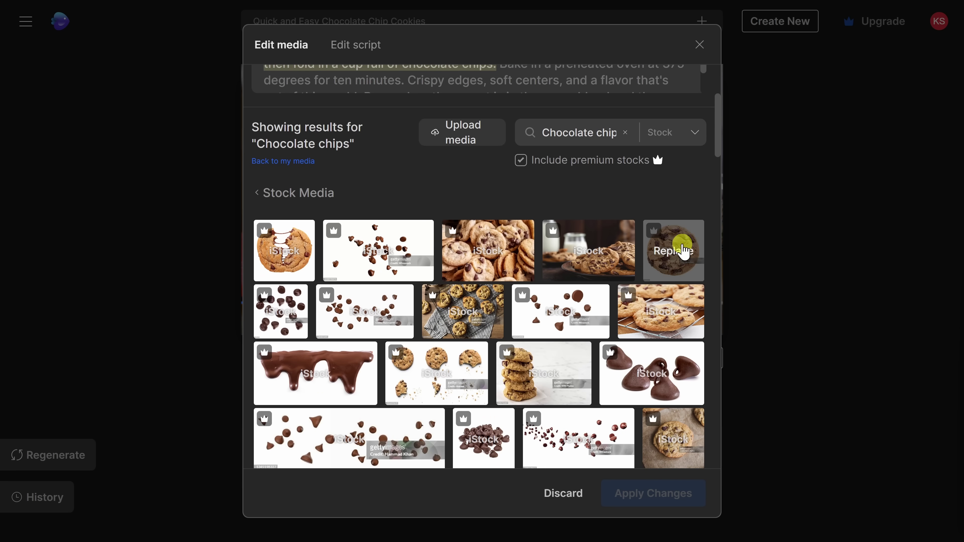
{"action": "scroll", "coordinate": [683, 250], "scroll_direction": "down", "scroll_amount": 20}
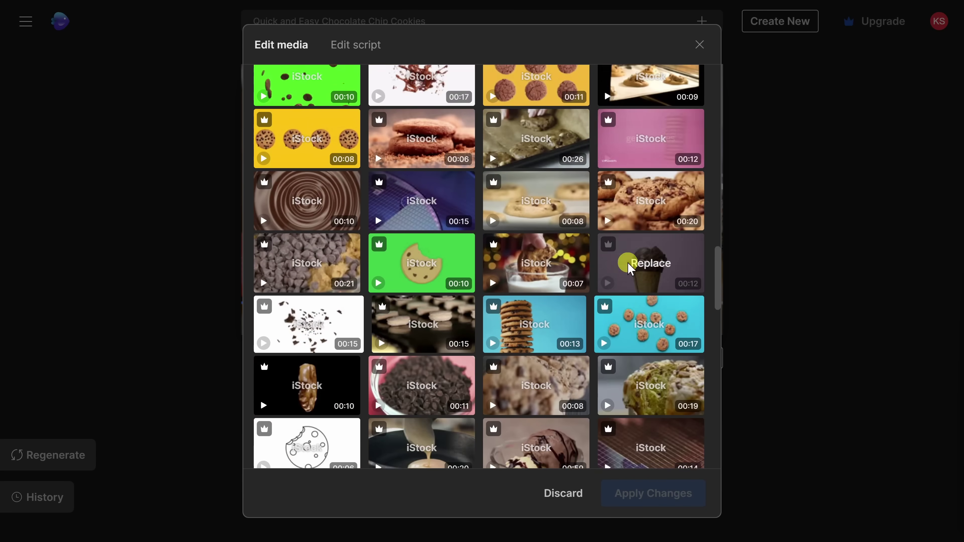
{"action": "scroll", "coordinate": [629, 267], "scroll_direction": "down", "scroll_amount": 10}
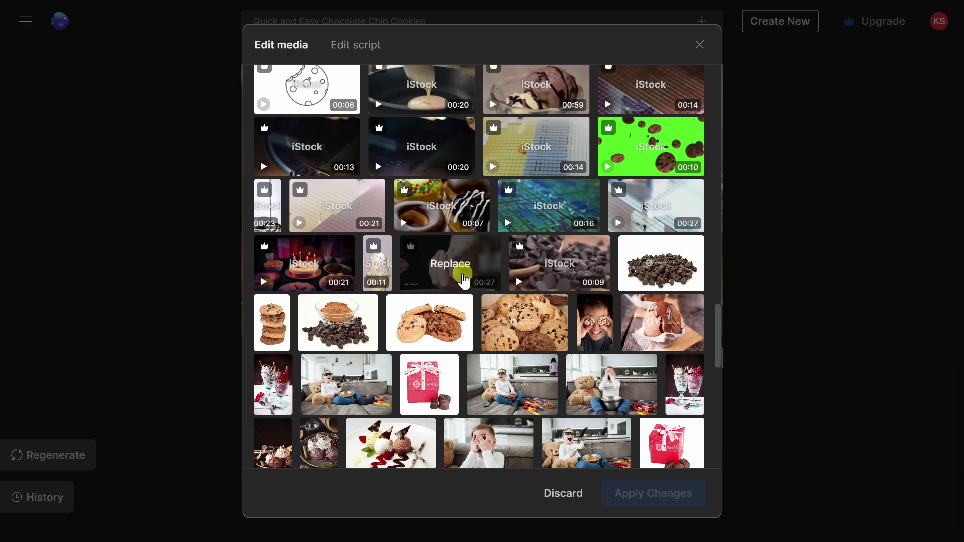
{"action": "left_click", "coordinate": [463, 278]}
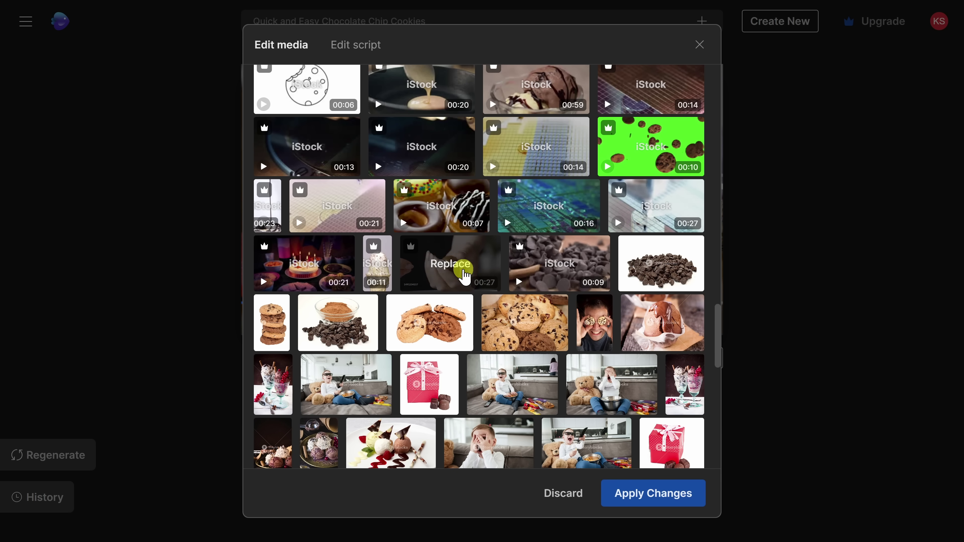
{"action": "scroll", "coordinate": [461, 269], "scroll_direction": "up", "scroll_amount": 15}
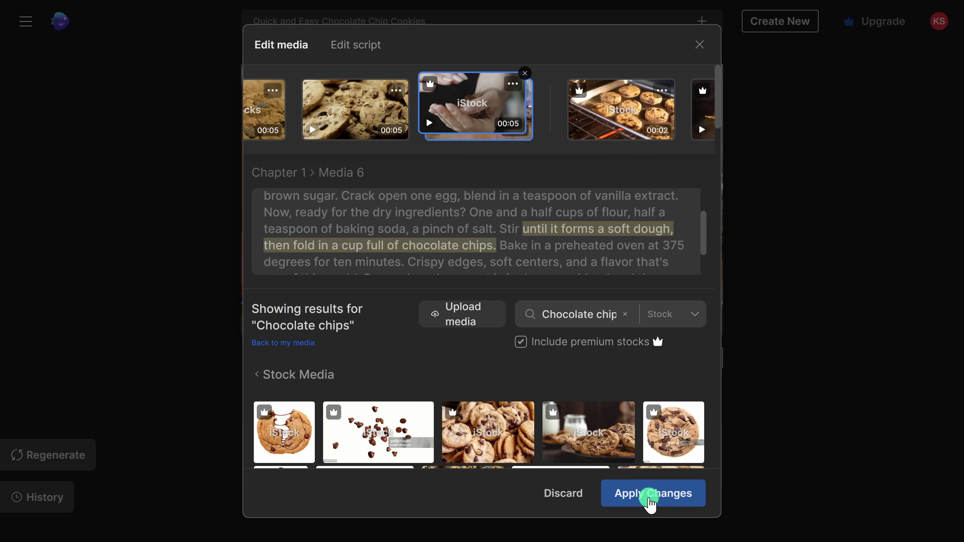
{"action": "left_click", "coordinate": [650, 497]}
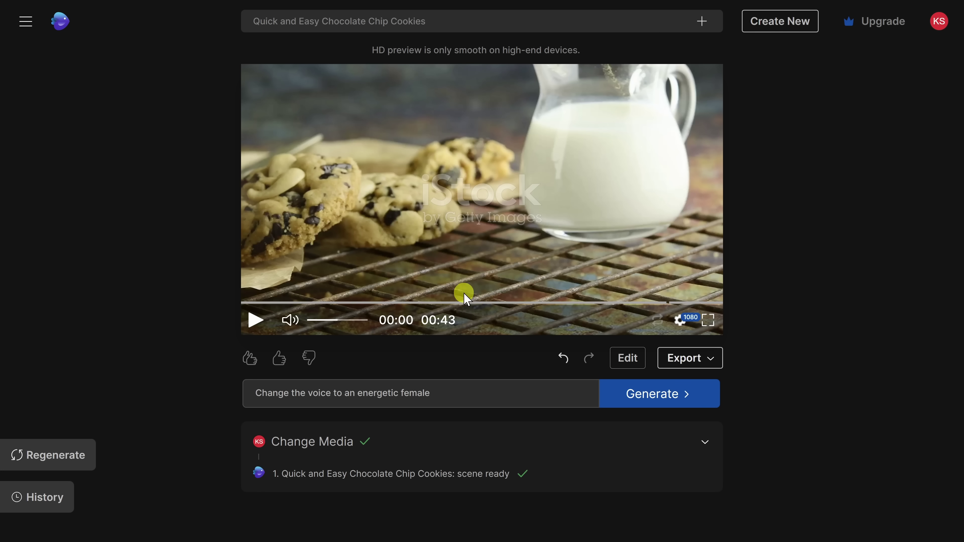
{"action": "left_click_drag", "start_coordinate": [471, 302], "coordinate": [493, 306]}
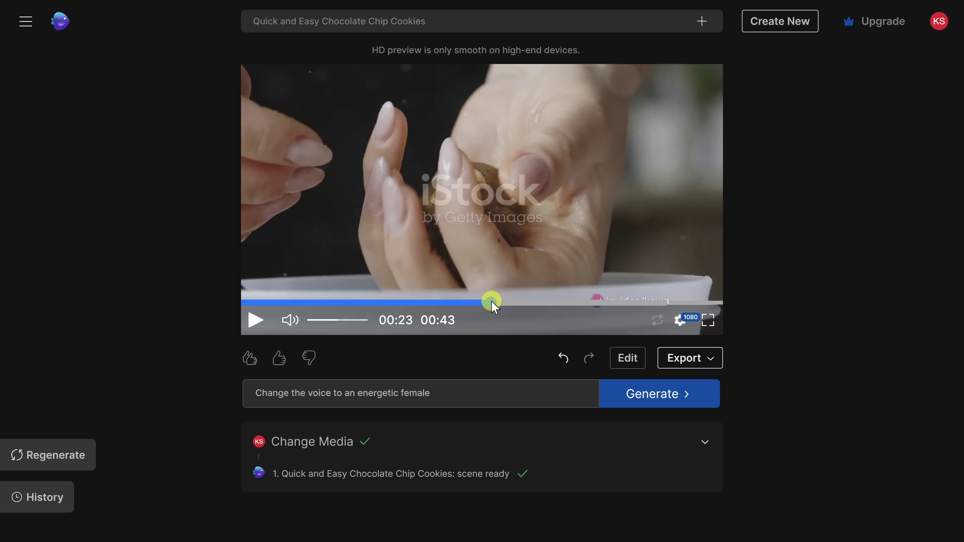
{"action": "left_click", "coordinate": [257, 320]}
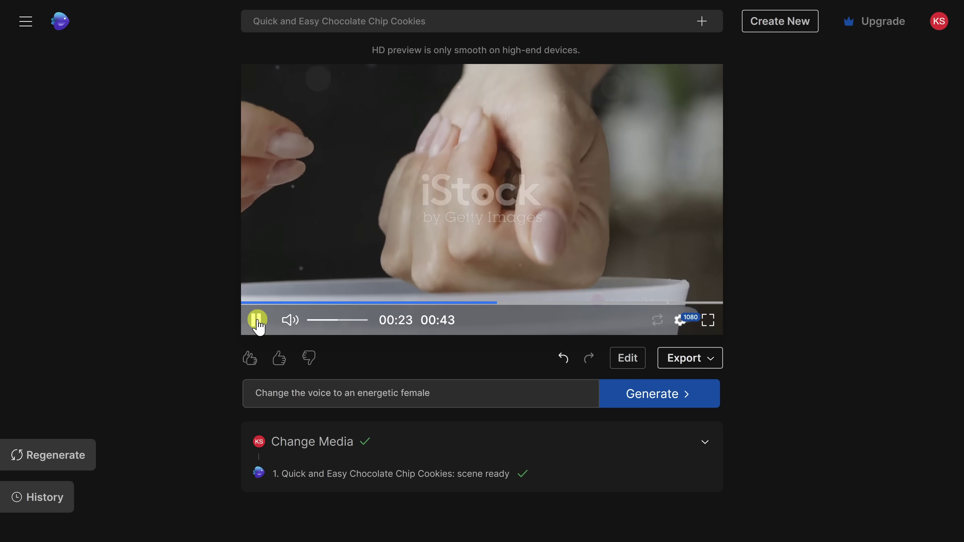
{"action": "left_click", "coordinate": [257, 320]}
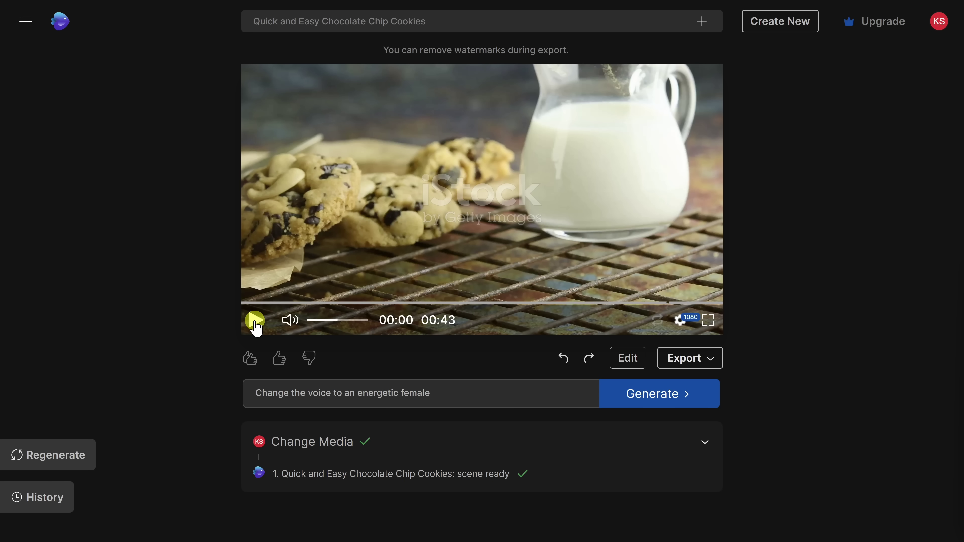
- Switch to Edit script and review Chapter 1's narration from the welcome line to 'Happy baking!'
{"action": "left_click", "coordinate": [628, 361]}
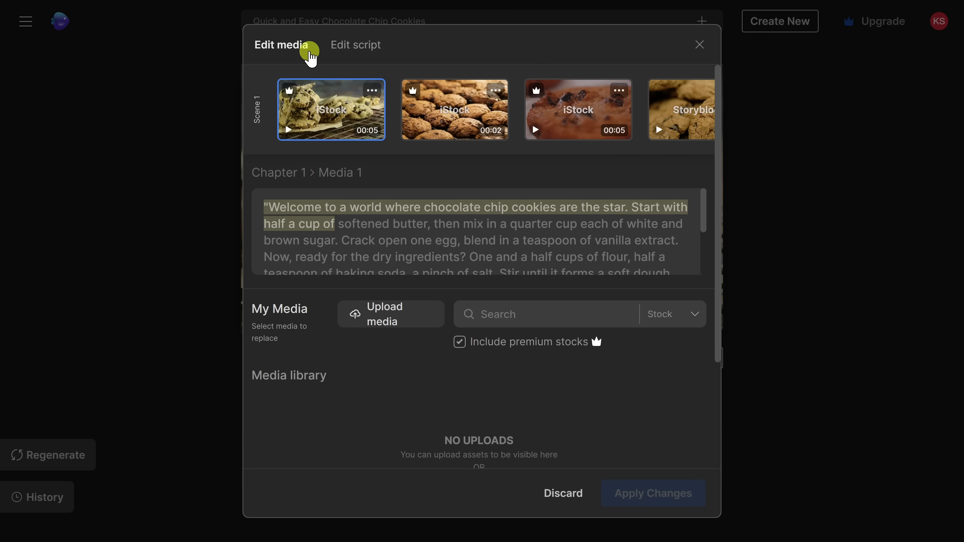
{"action": "left_click", "coordinate": [356, 50]}
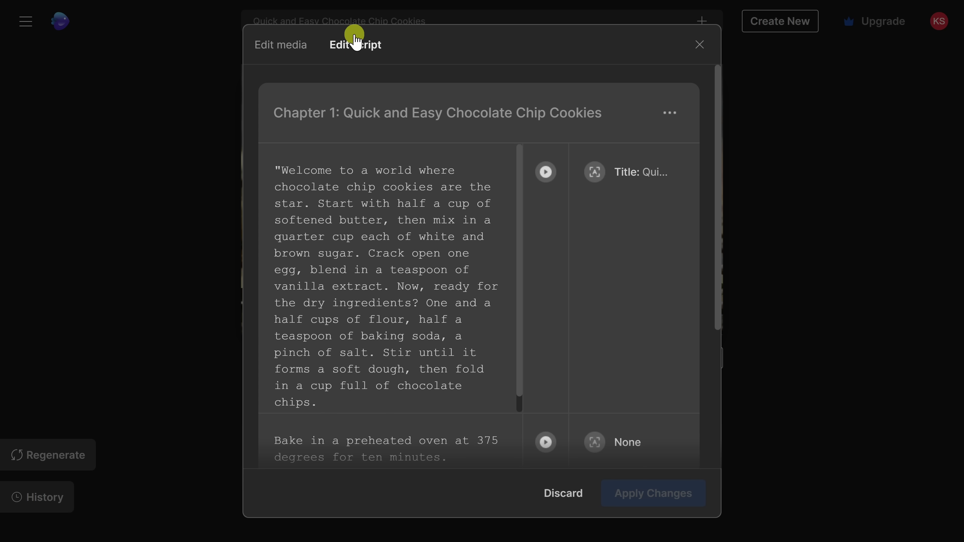
{"action": "scroll", "coordinate": [398, 180], "scroll_direction": "down", "scroll_amount": 1}
{"action": "scroll", "coordinate": [516, 260], "scroll_direction": "down", "scroll_amount": 5}
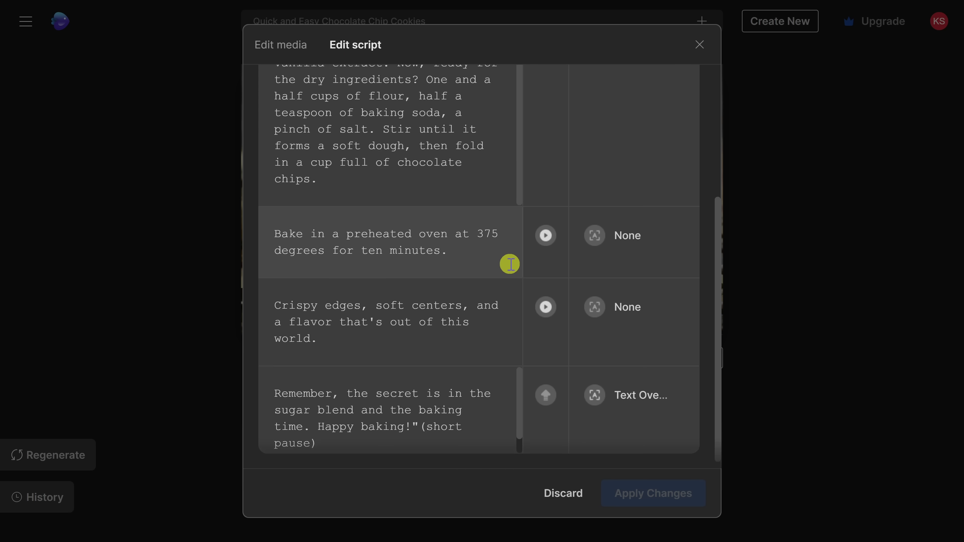
{"action": "scroll", "coordinate": [442, 373], "scroll_direction": "up", "scroll_amount": 5}
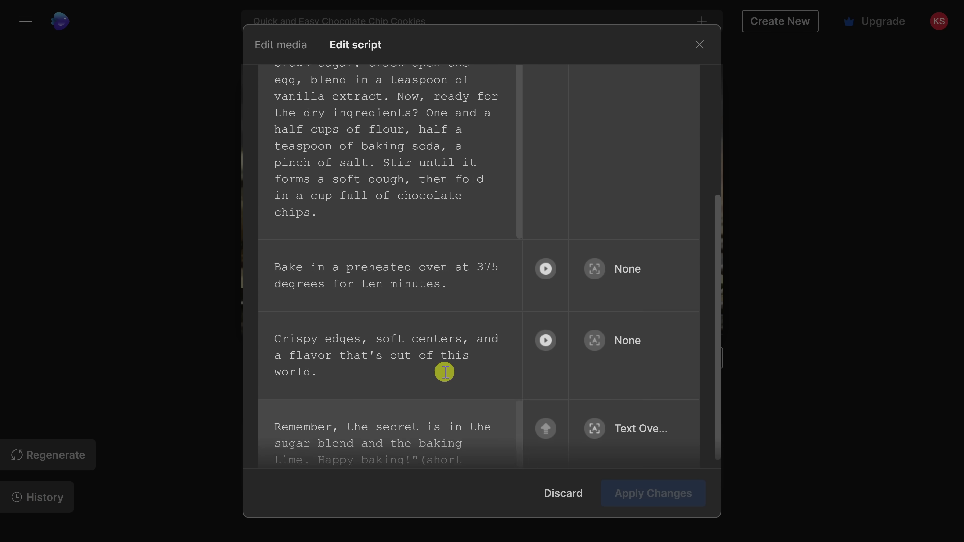
{"action": "left_click", "coordinate": [412, 269]}
{"action": "left_click_drag", "start_coordinate": [364, 226], "coordinate": [446, 319]}
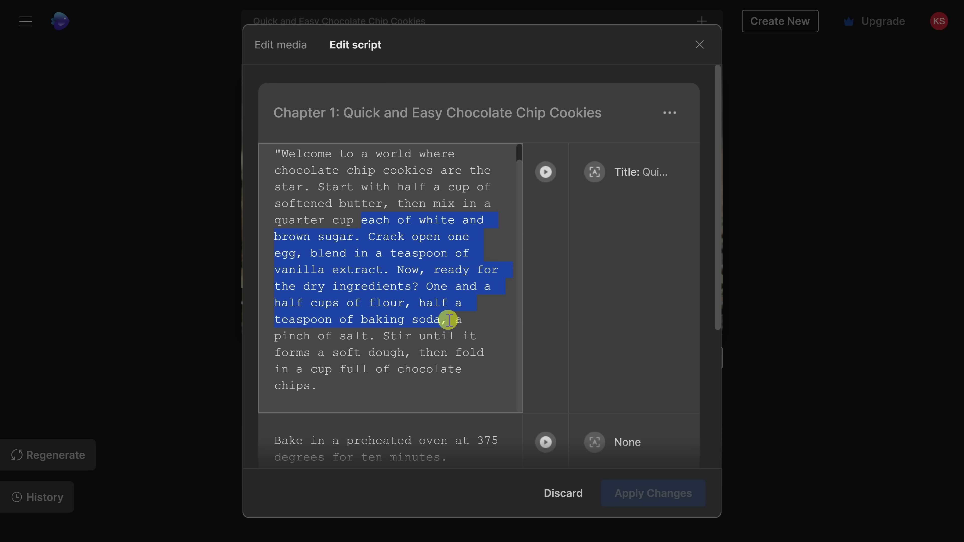
{"action": "left_click", "coordinate": [437, 366]}
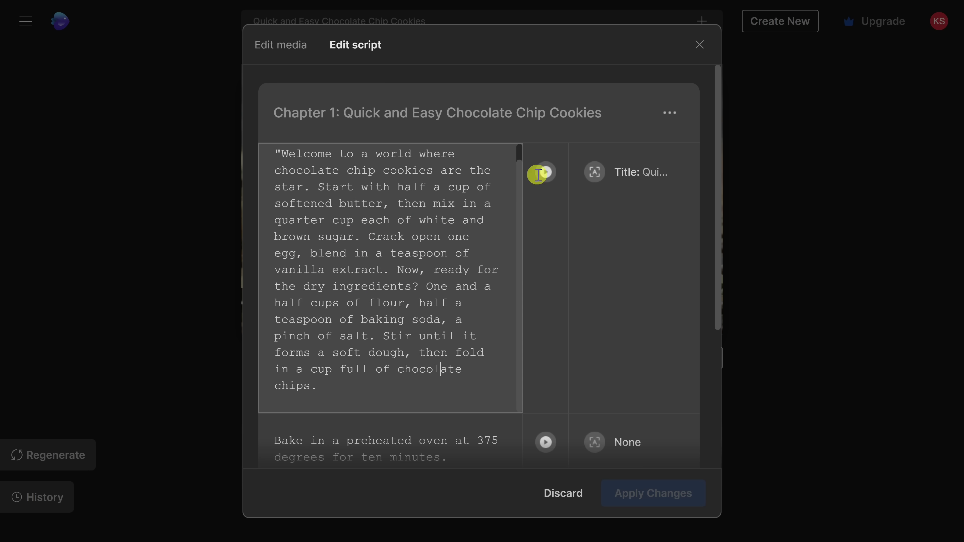
{"action": "left_click", "coordinate": [670, 114]}
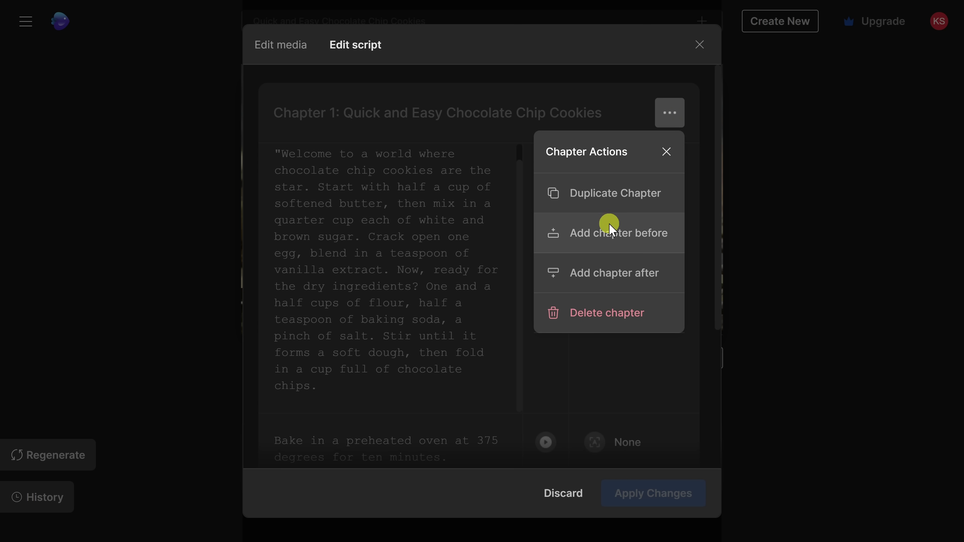
- Add a Chapter 2 after Chapter 1 and paste the closing website sentence into it
{"action": "left_click", "coordinate": [612, 281]}
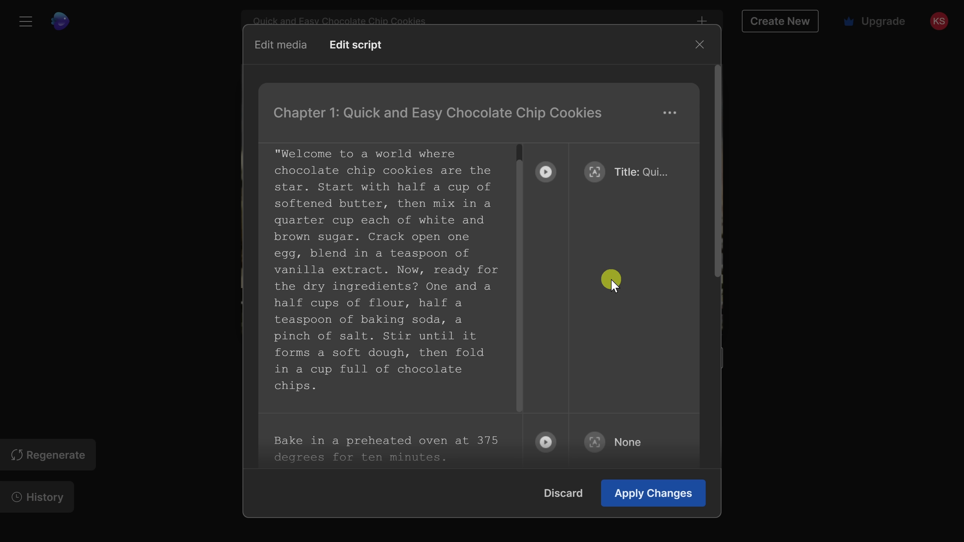
{"action": "scroll", "coordinate": [532, 239], "scroll_direction": "down", "scroll_amount": 2}
{"action": "scroll", "coordinate": [552, 228], "scroll_direction": "down", "scroll_amount": 5}
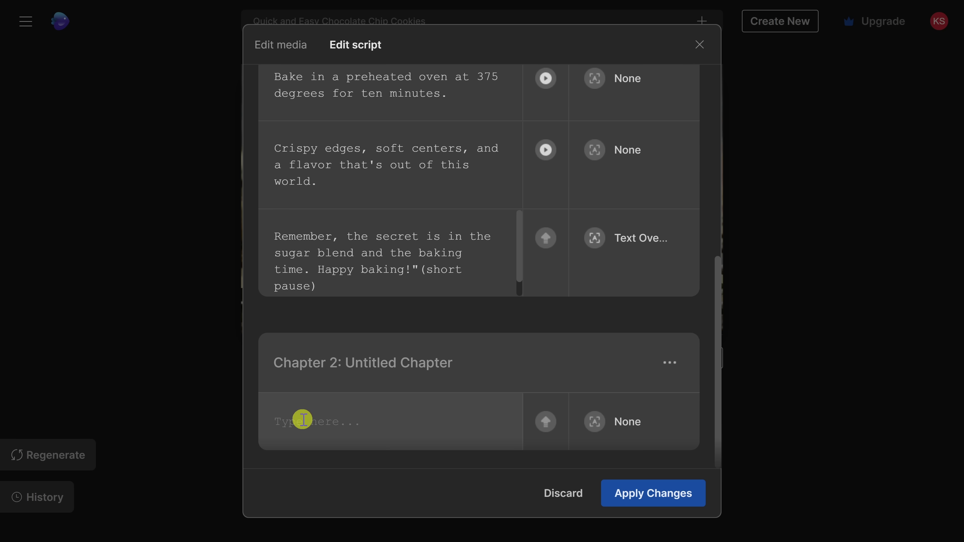
{"action": "left_click", "coordinate": [321, 422]}
{"action": "key", "text": "ctrl+v"}
- Tag Chapter 2 with 'chocolate chip cookies, cookie dipping in milk' keywords and apply the script changes
{"action": "scroll", "coordinate": [460, 350], "scroll_direction": "down", "scroll_amount": 1}
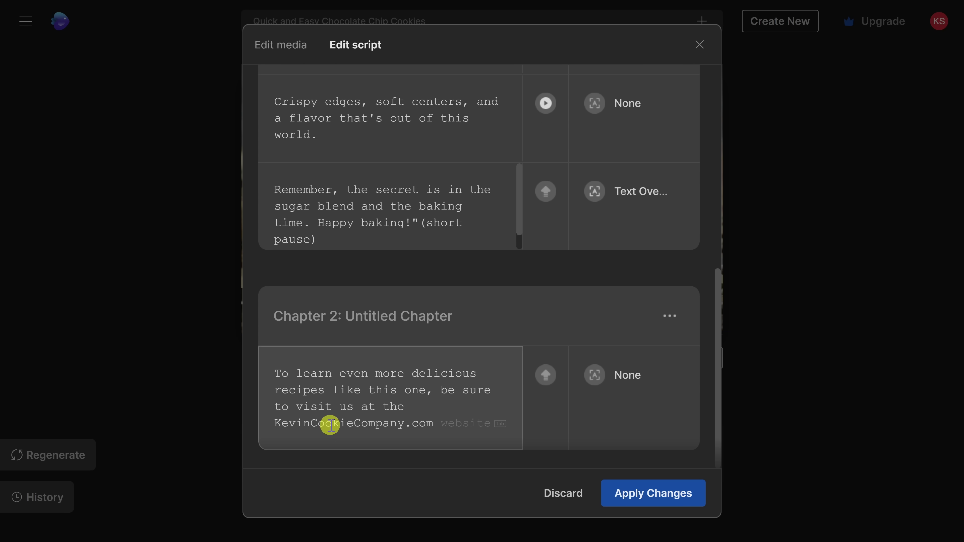
{"action": "left_click", "coordinate": [553, 376]}
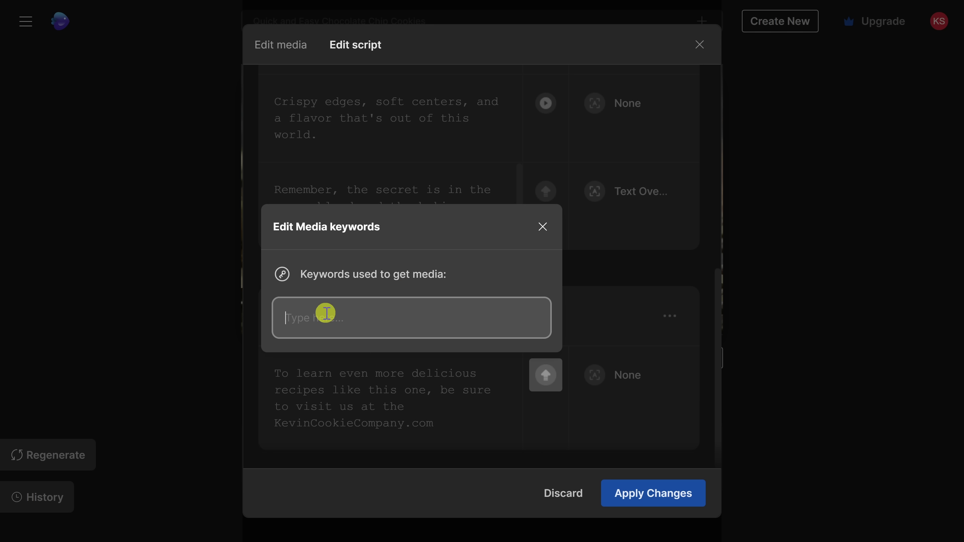
{"action": "type", "text": "chocolate chip cookies, cookie dipping in milk"}
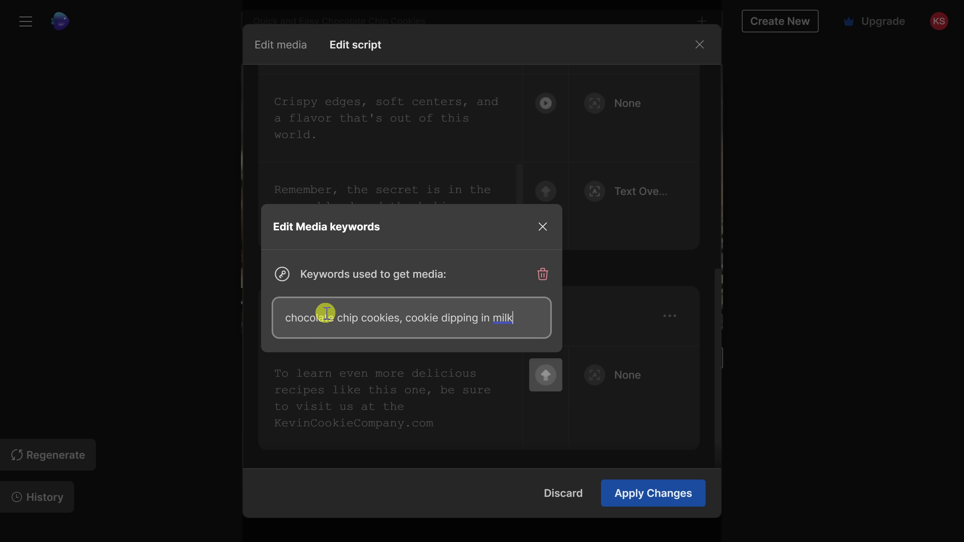
{"action": "left_click", "coordinate": [545, 381]}
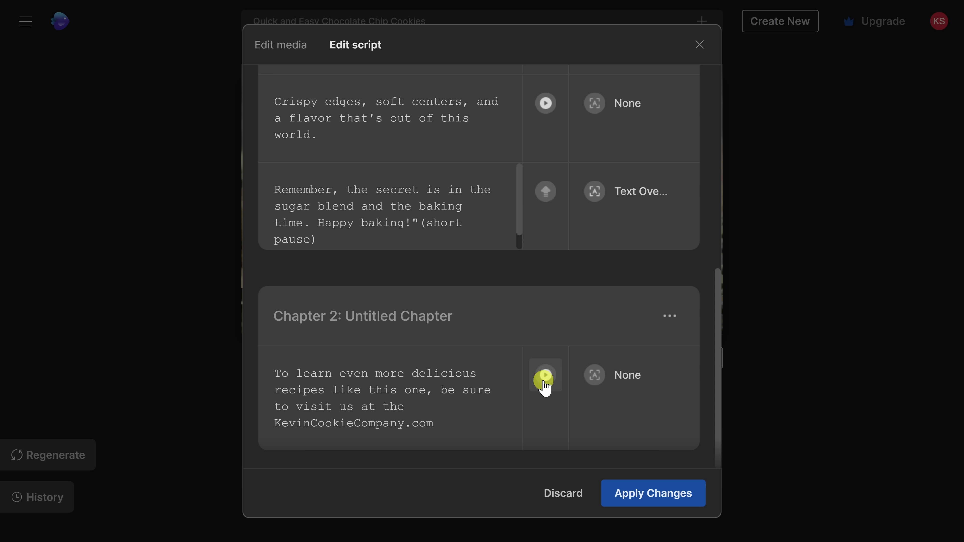
{"action": "left_click", "coordinate": [652, 495]}
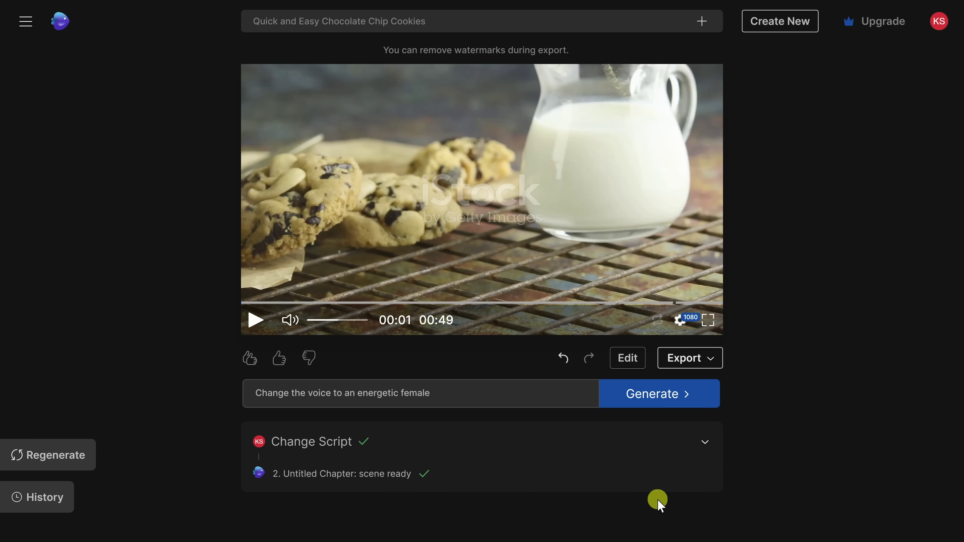
- Preview the 00:49 video from 00:39 to see the new cookie-dipped-in-milk ending
{"action": "left_click", "coordinate": [618, 303]}
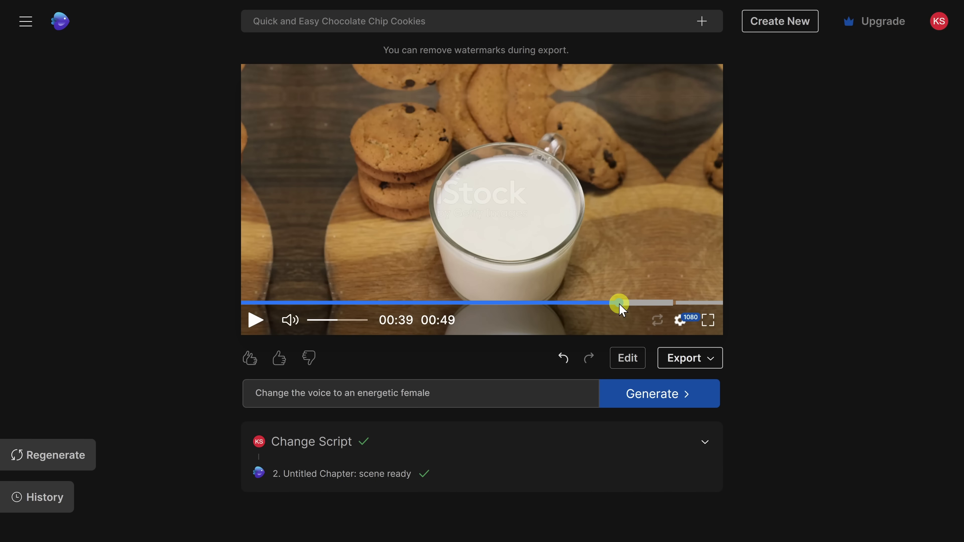
{"action": "left_click", "coordinate": [257, 322]}
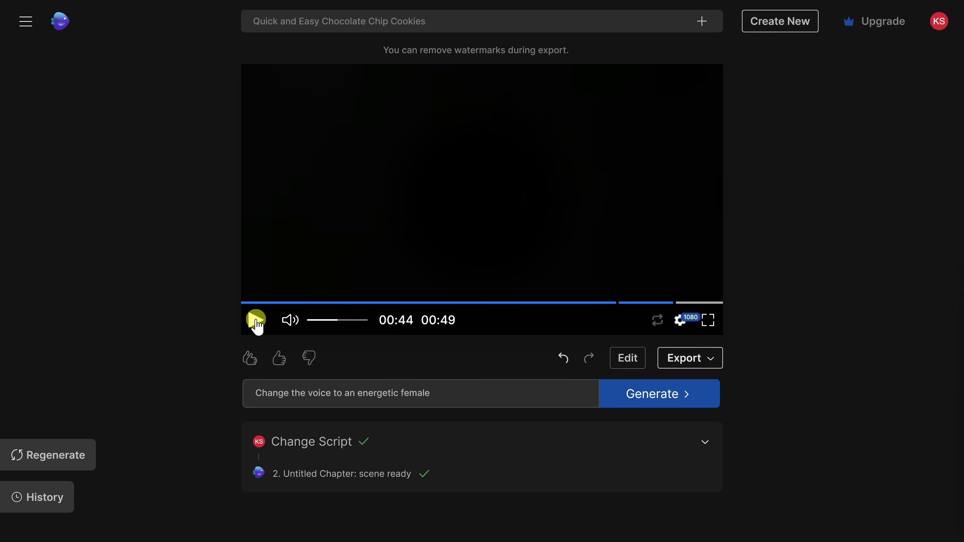
{"action": "left_click", "coordinate": [687, 361]}
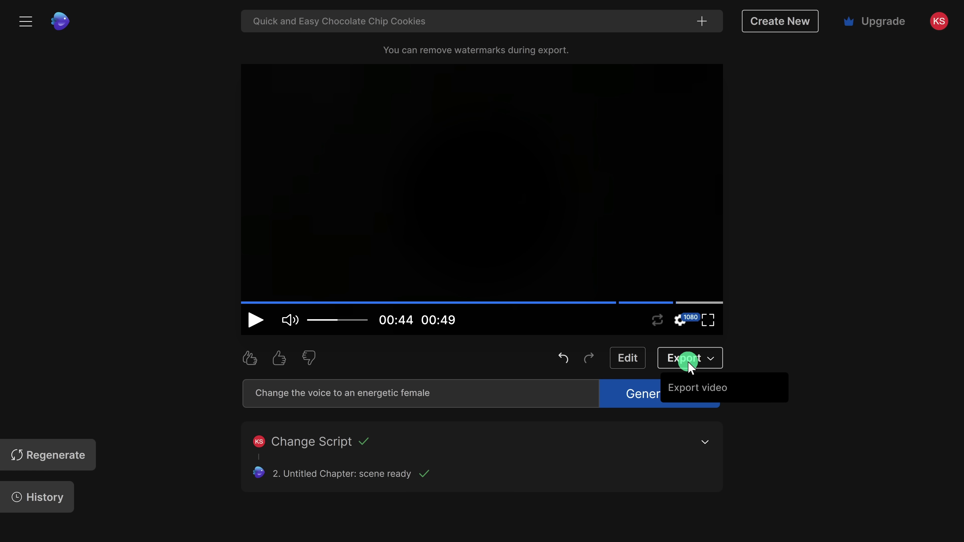
- Export the video at 1080p, keeping stock watermarks and normal invideo AI branding
{"action": "left_click", "coordinate": [702, 391]}
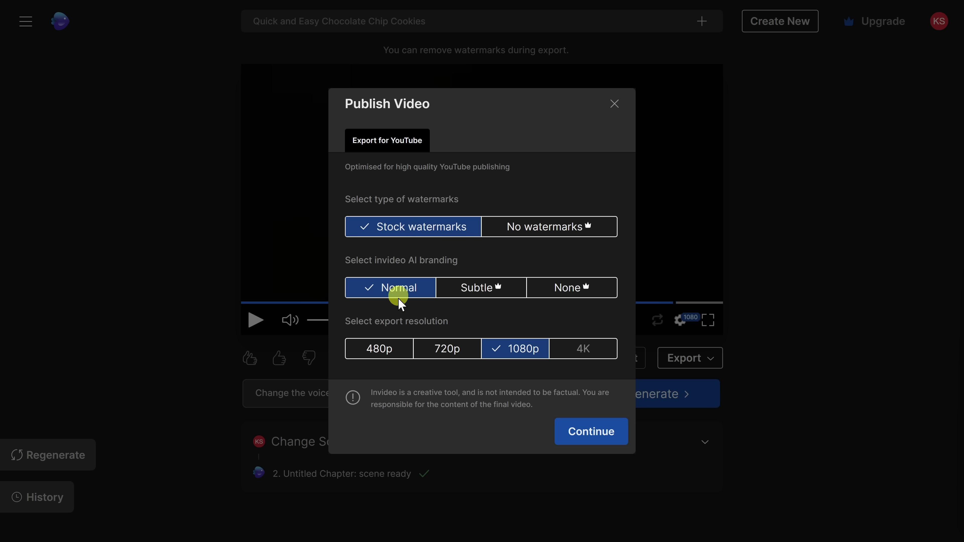
{"action": "left_click", "coordinate": [542, 229]}
{"action": "left_click", "coordinate": [571, 302]}
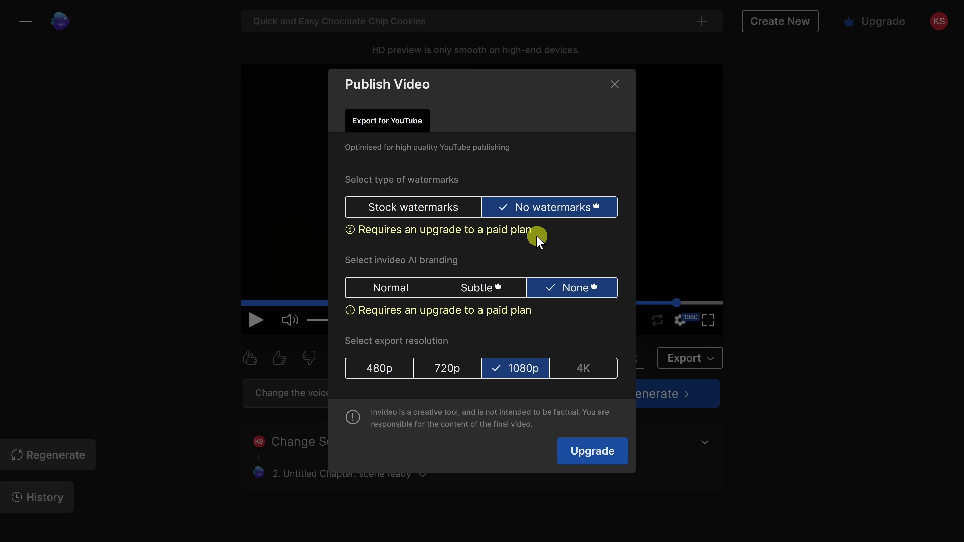
{"action": "left_click", "coordinate": [435, 216]}
{"action": "left_click", "coordinate": [391, 282]}
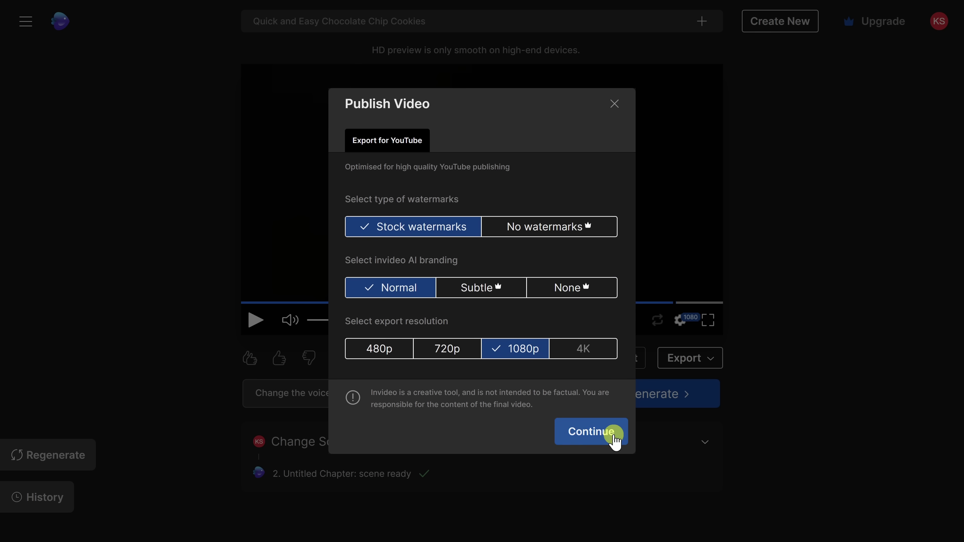
{"action": "left_click", "coordinate": [592, 436]}
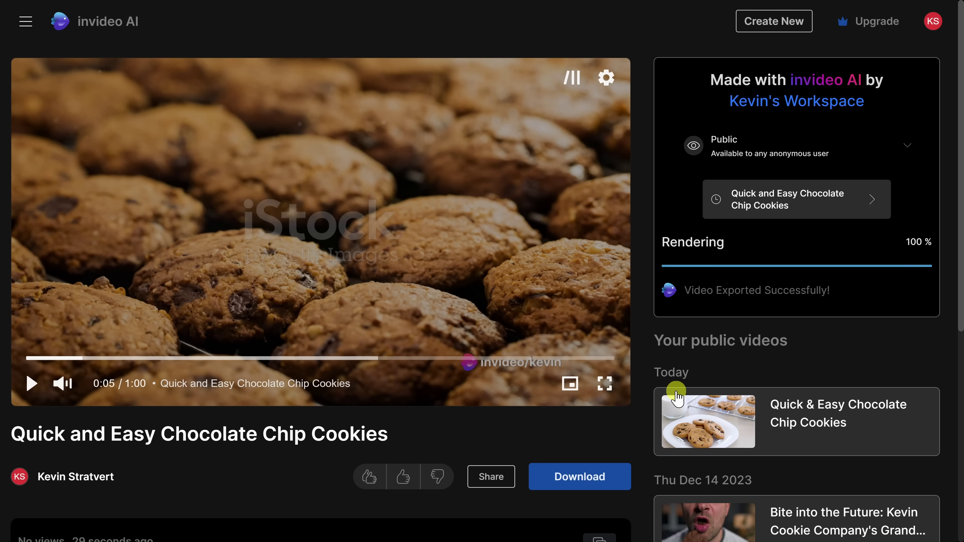